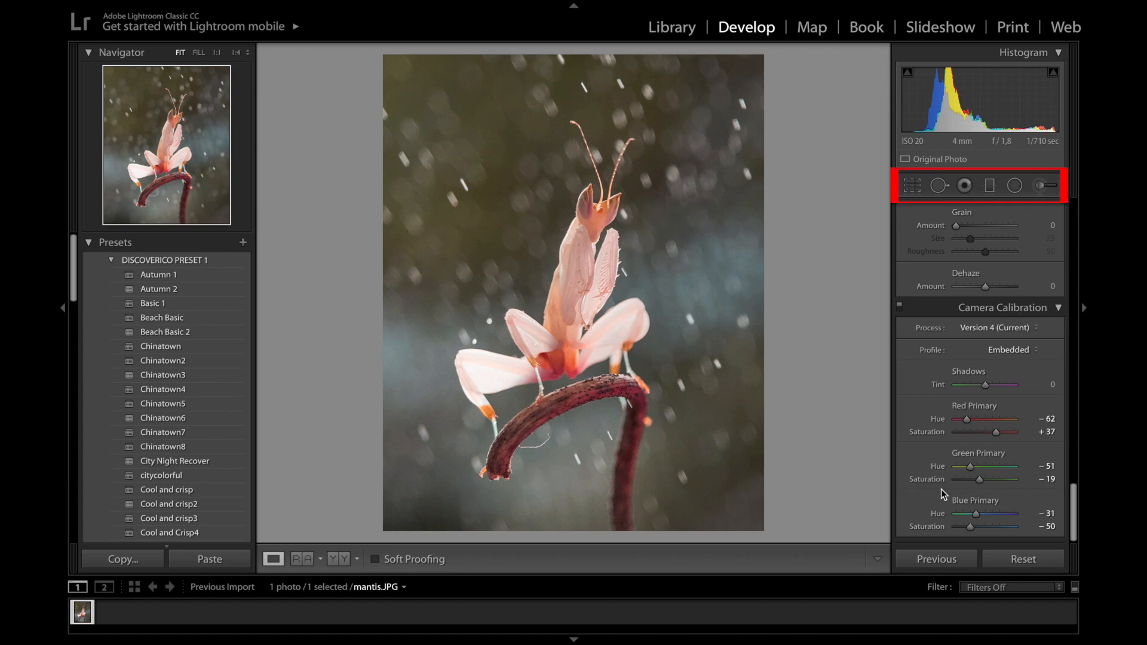
Draw a Radial Filter ellipse over the photo's top-left corner, above the mantis
click(1017, 191)
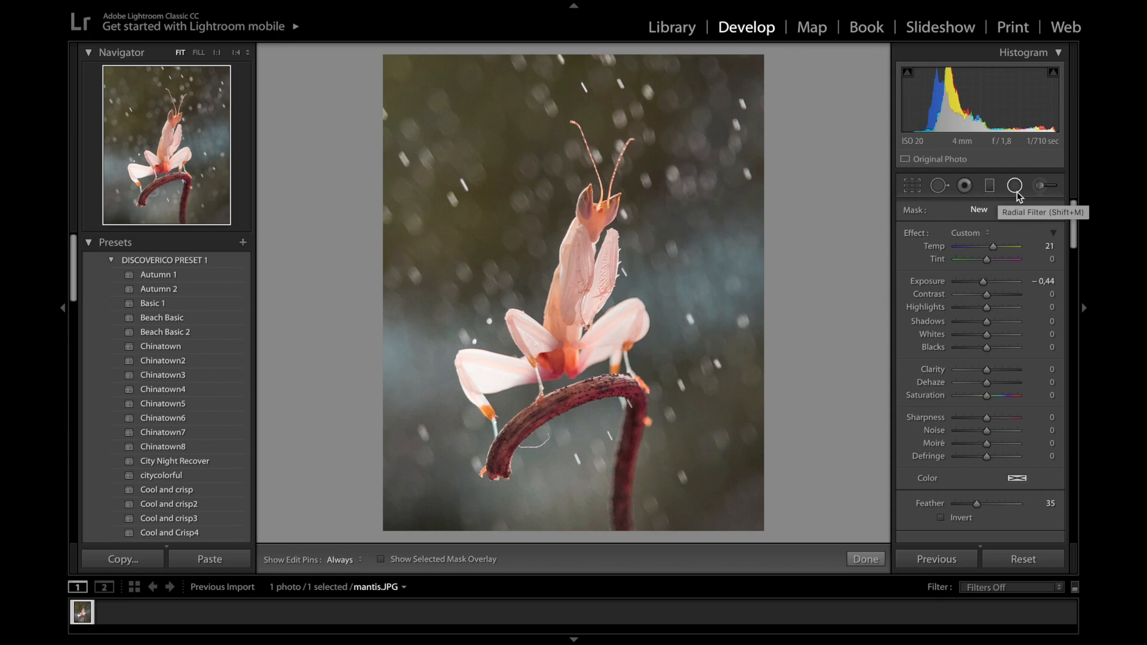
drag(428, 96, 557, 227)
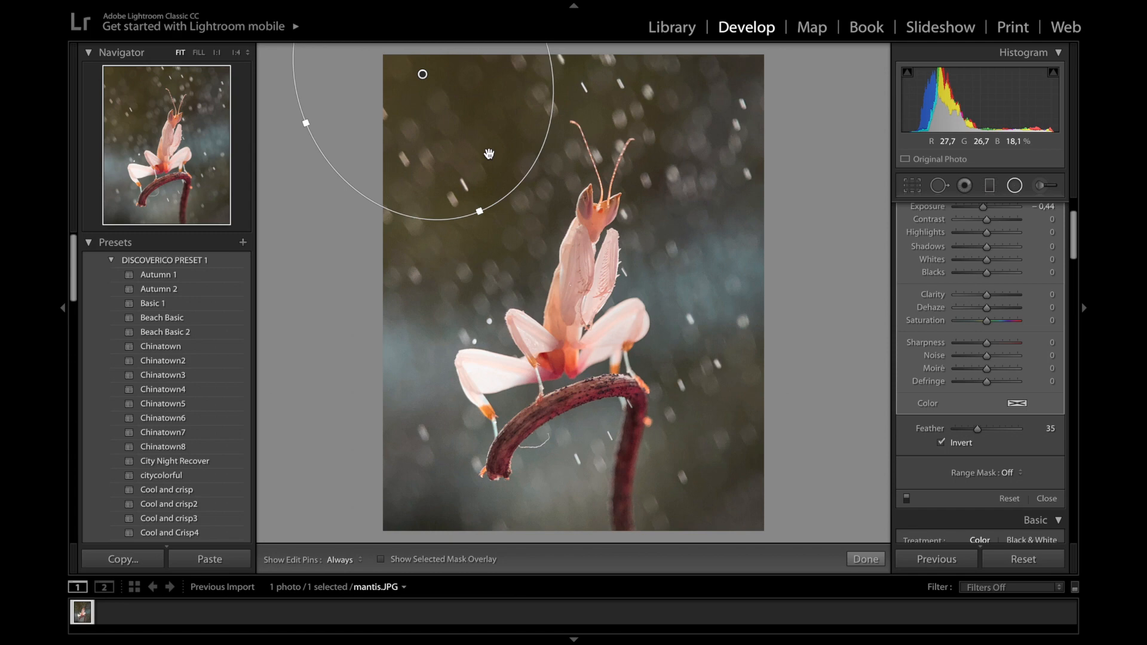
Set the top-left radial to Temp -22, Exposure 0.78, Highlights 21, Whites 40, Clarity -7, Dehaze -12, Saturation -8
scroll(994, 220, up, 2)
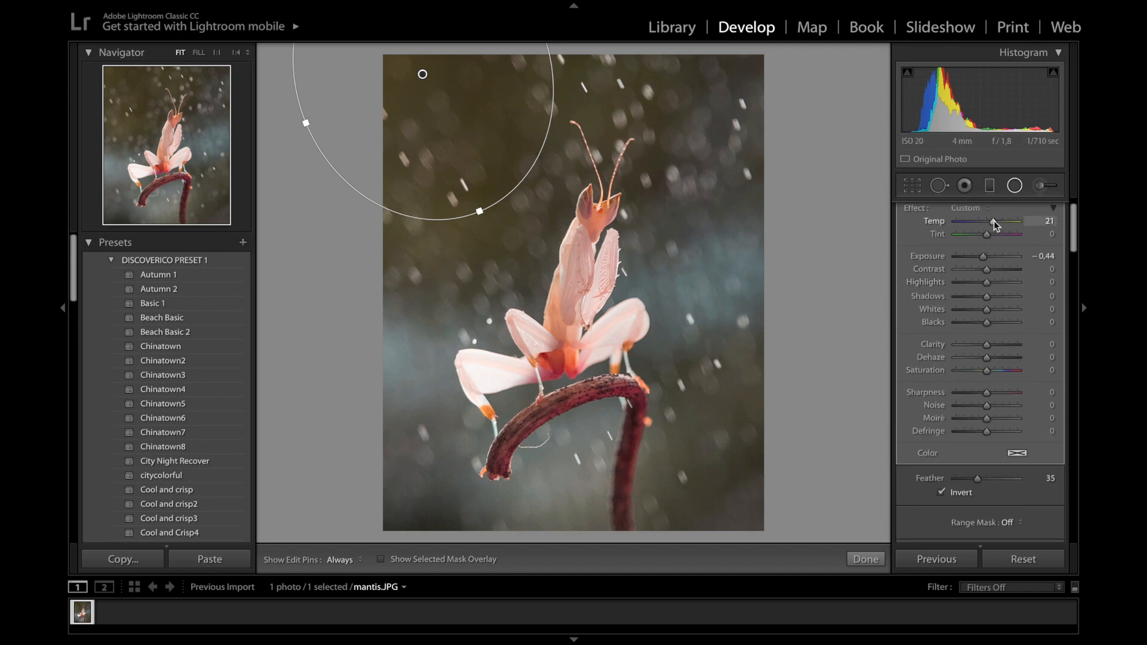
drag(994, 220, 981, 224)
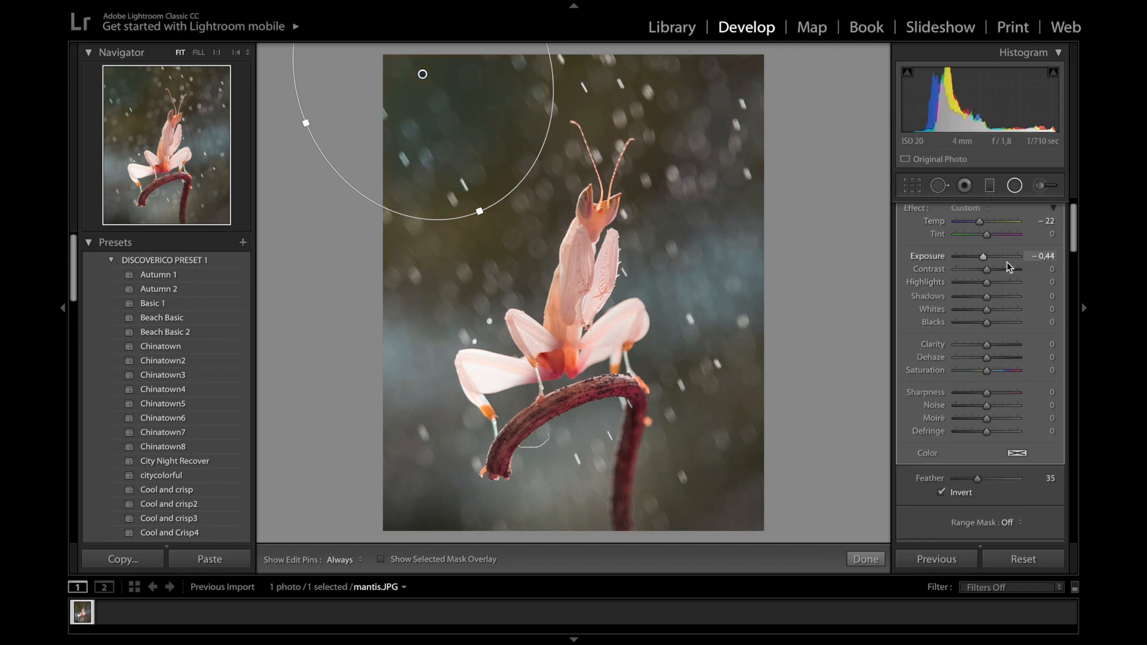
drag(983, 257, 993, 257)
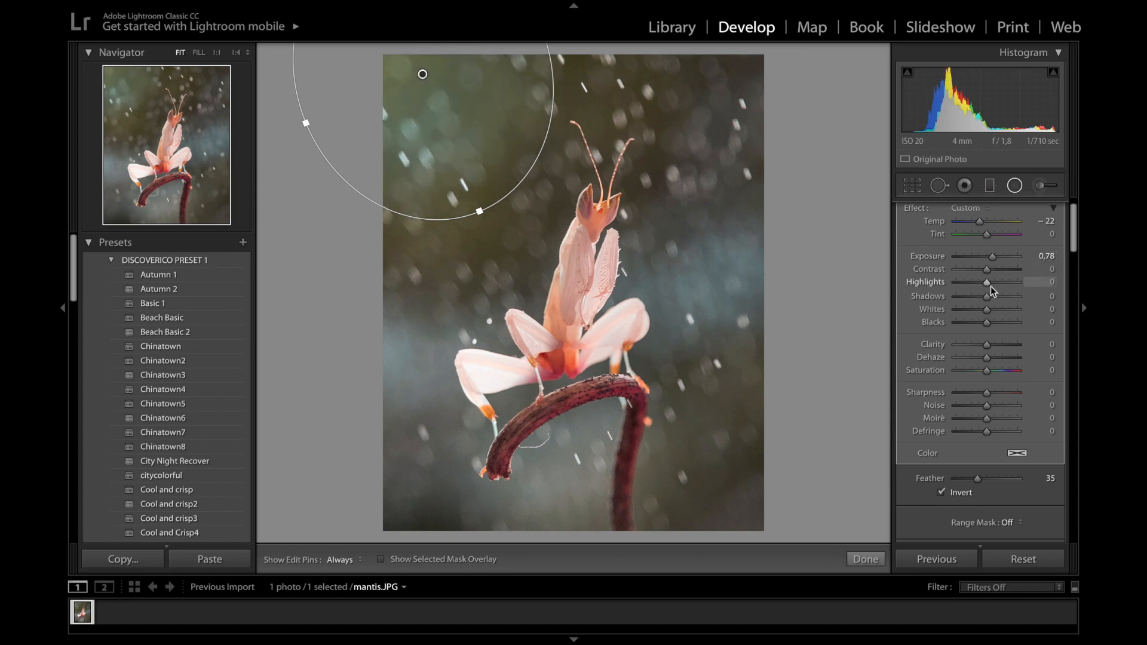
drag(988, 285, 995, 287)
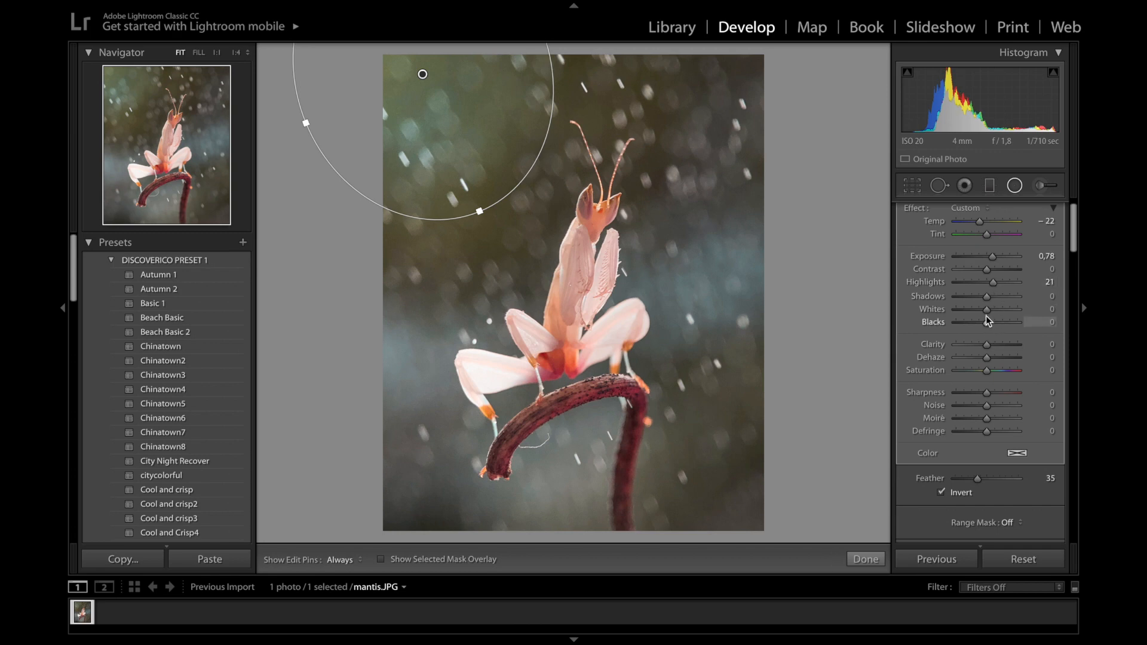
drag(988, 311, 1000, 310)
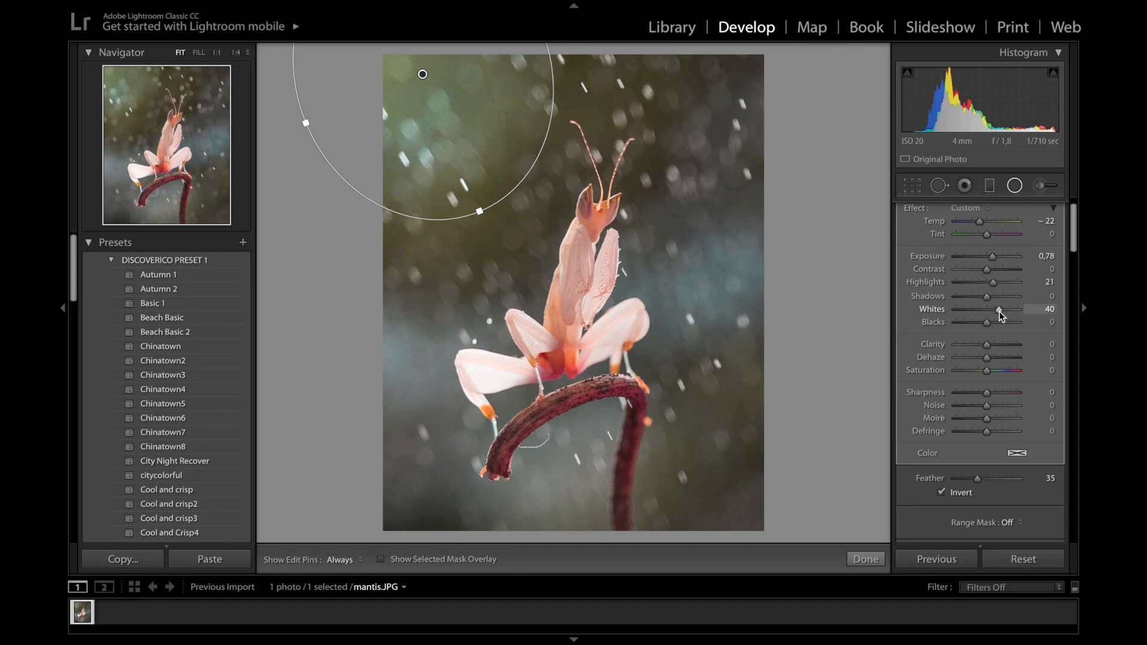
drag(992, 346, 984, 356)
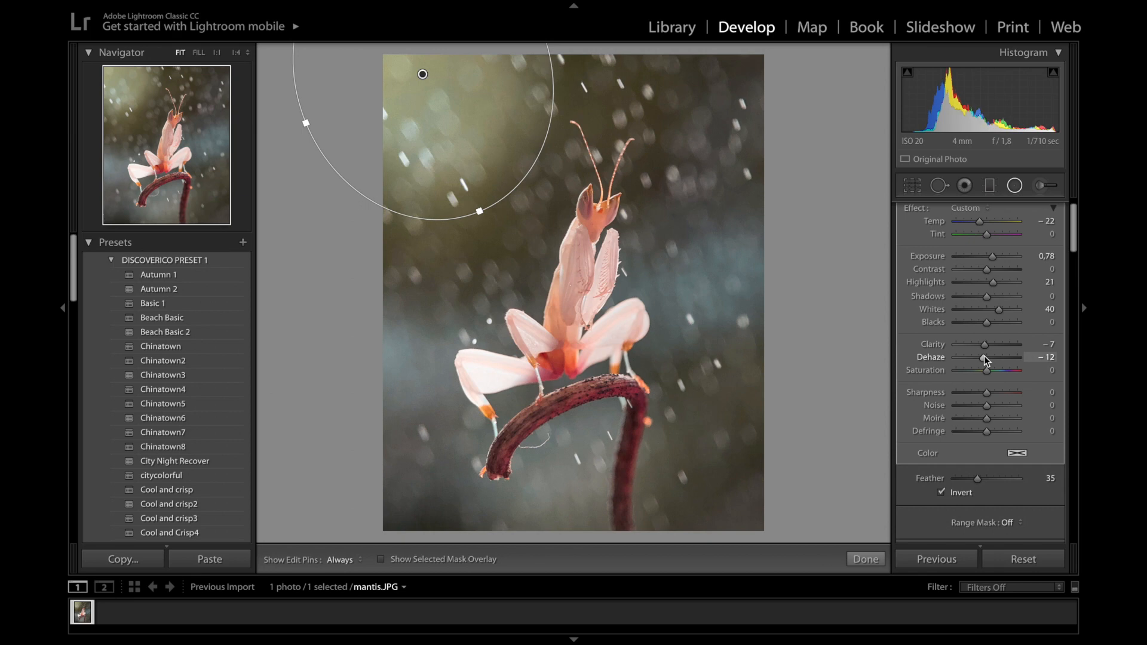
drag(987, 371, 983, 376)
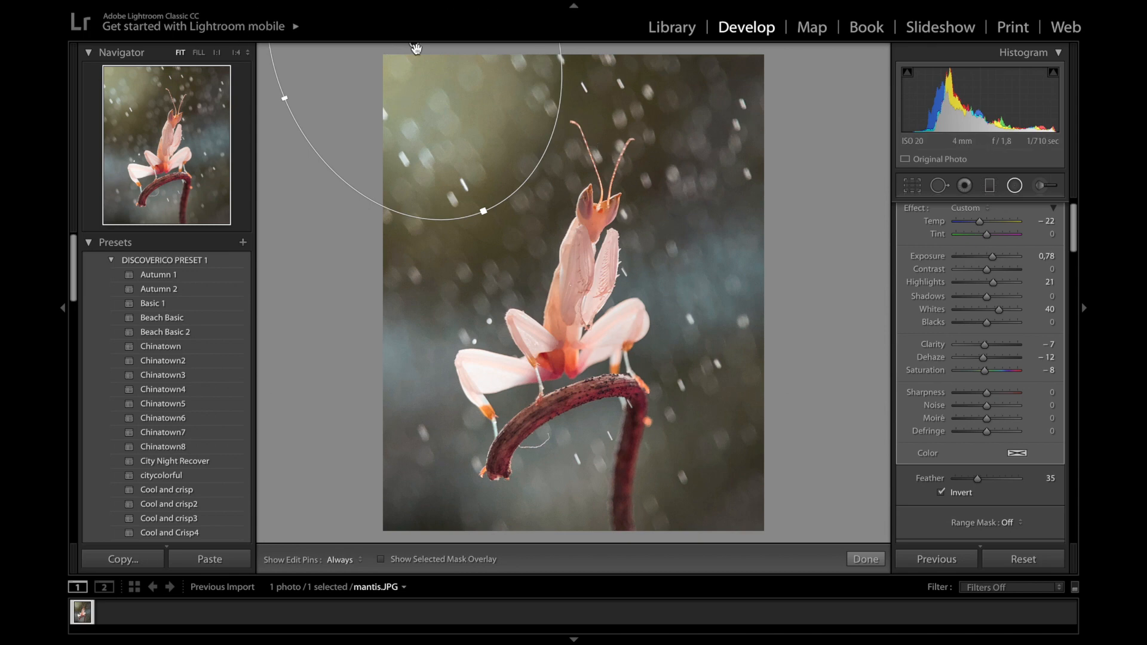
Duplicate the top-left radial filter and select the copy to stack the glow
mouse_move(417, 48)
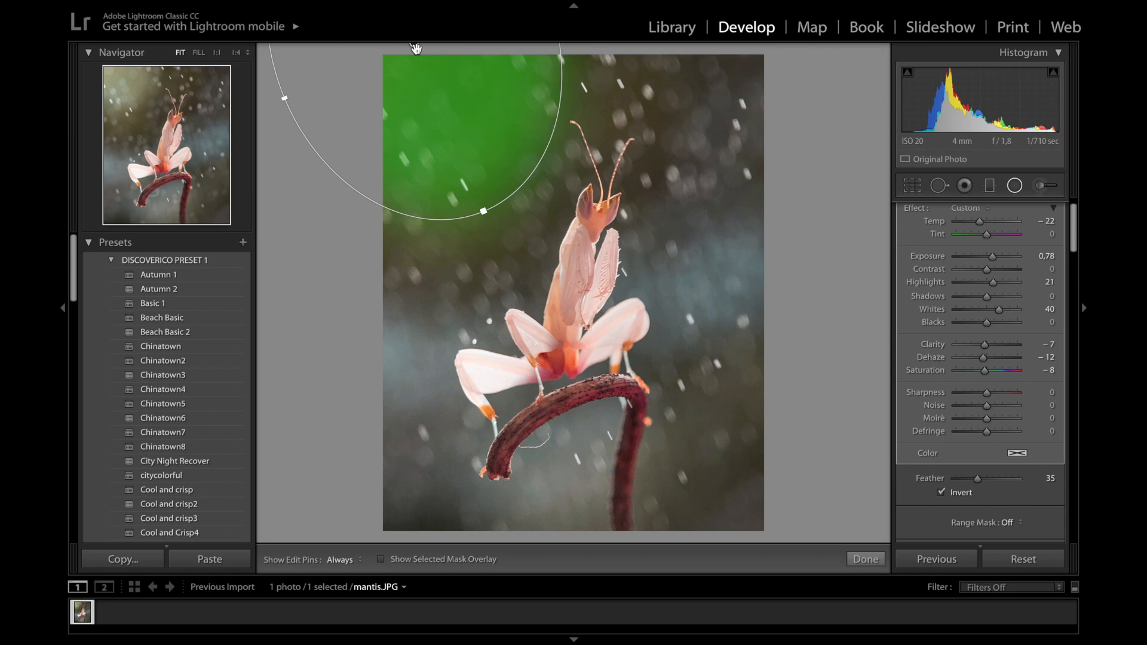
right_click(416, 46)
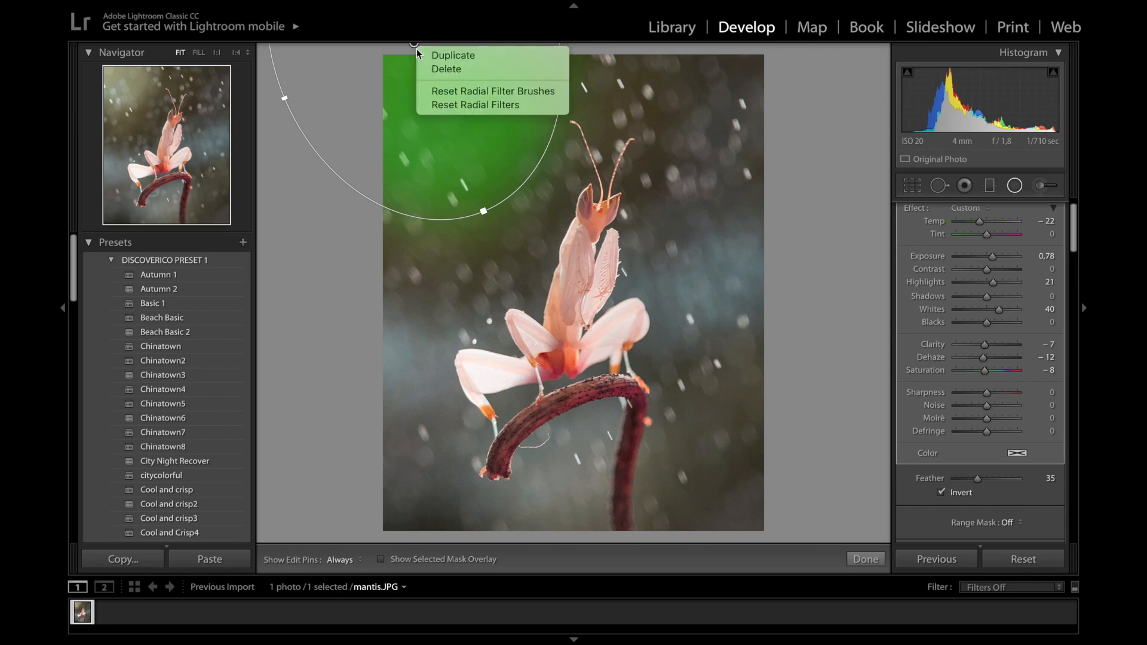
click(429, 50)
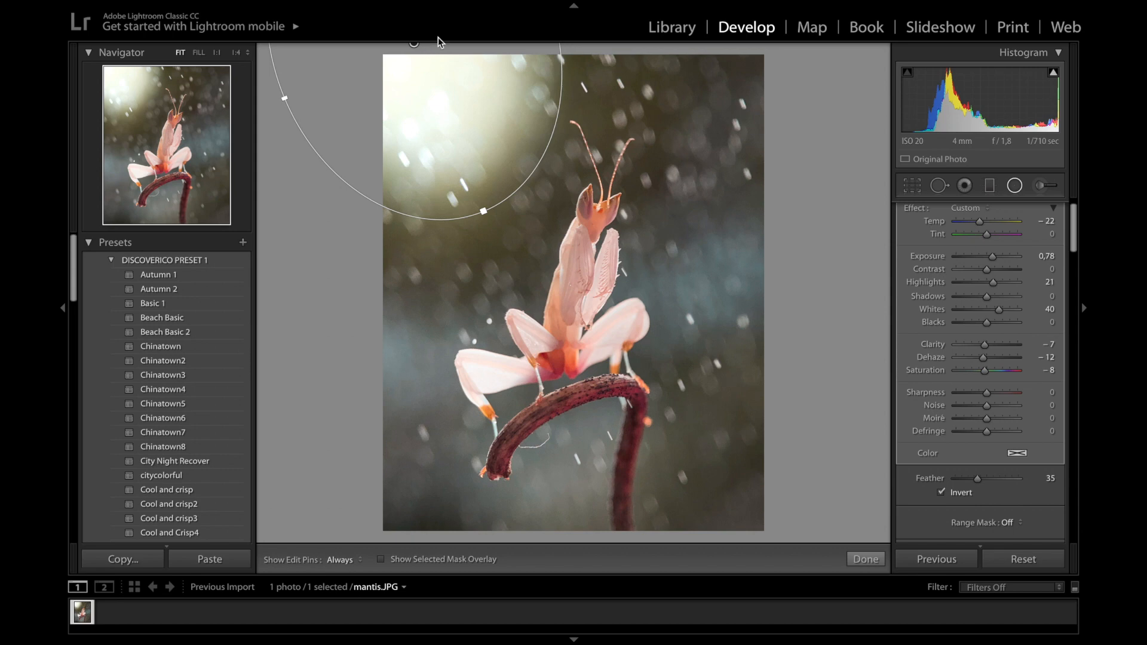
key(ctrl+z)
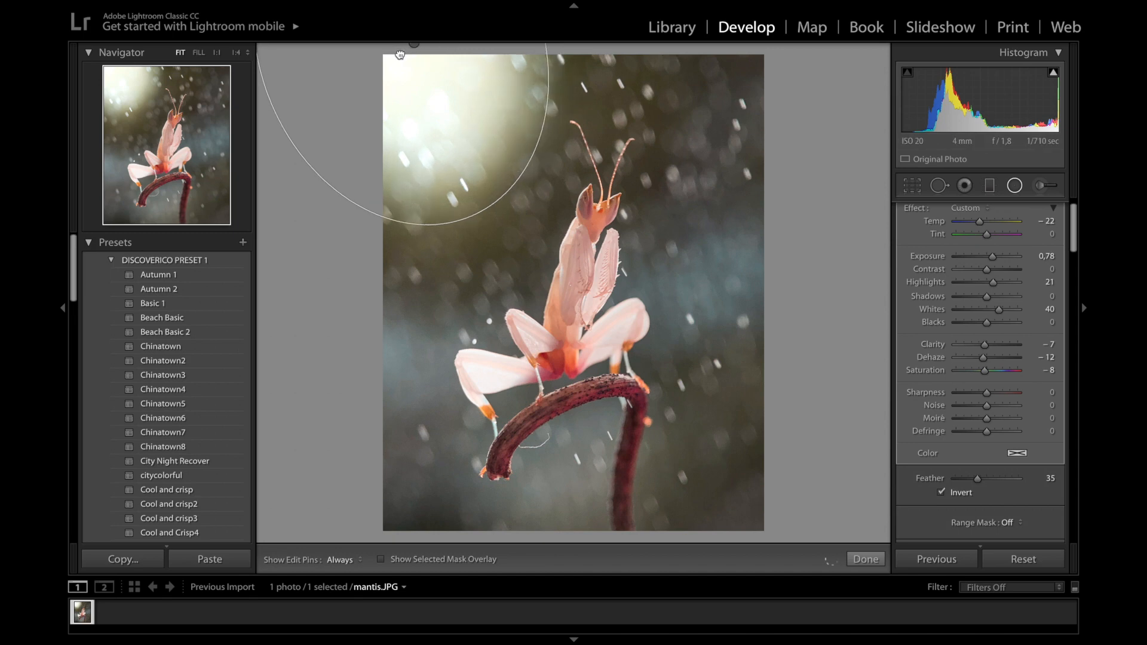
click(400, 52)
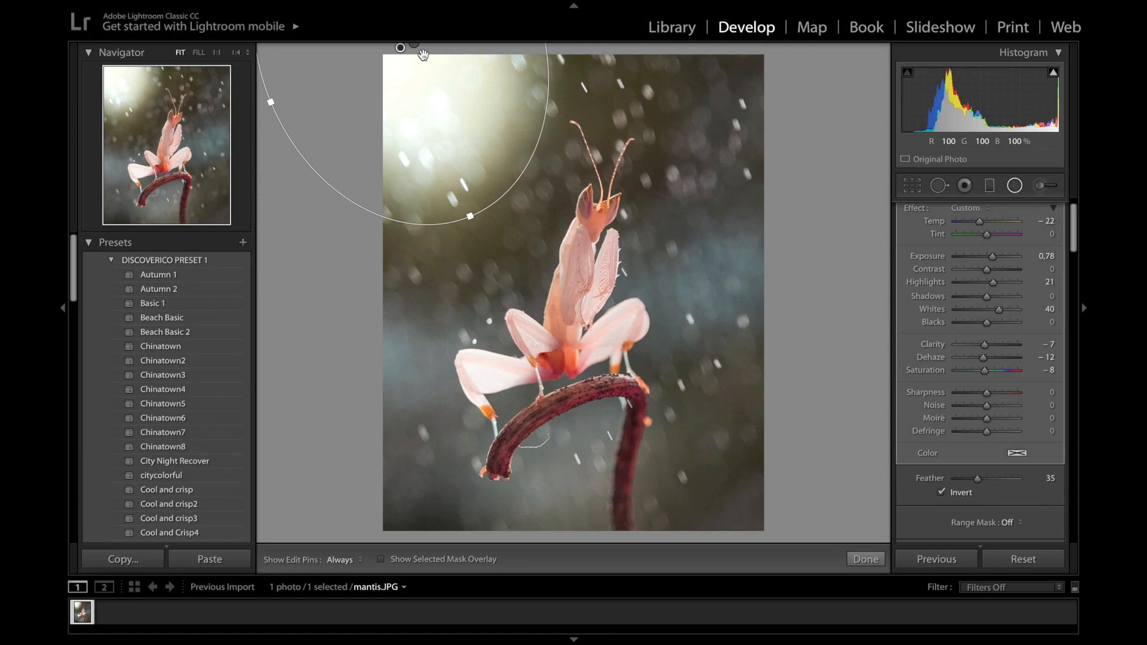
scroll(919, 221, up, 1)
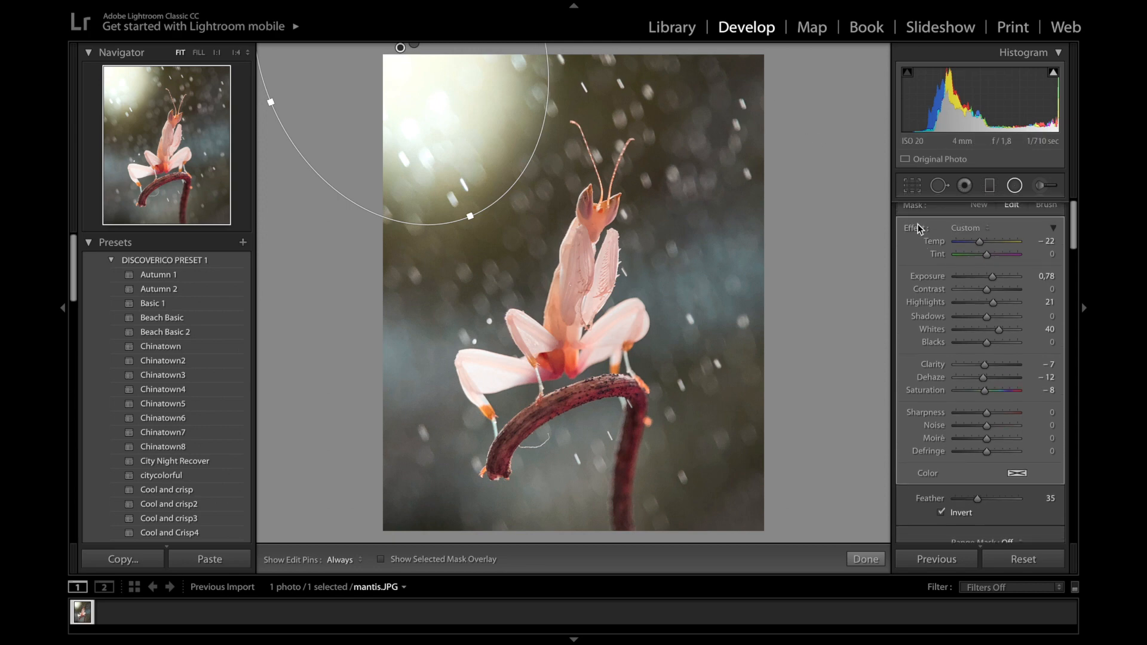
Reset the copy's sliders, uncheck Invert, and apply a Luminance range mask of 0/8
double_click(917, 228)
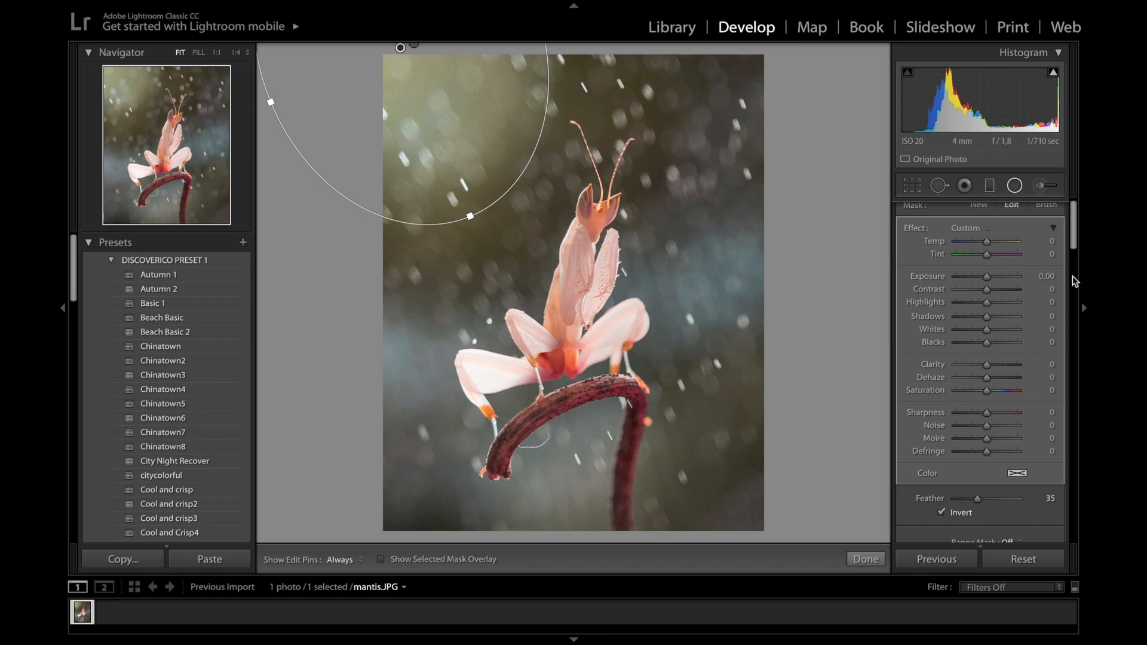
scroll(1015, 440, down, 2)
click(1014, 473)
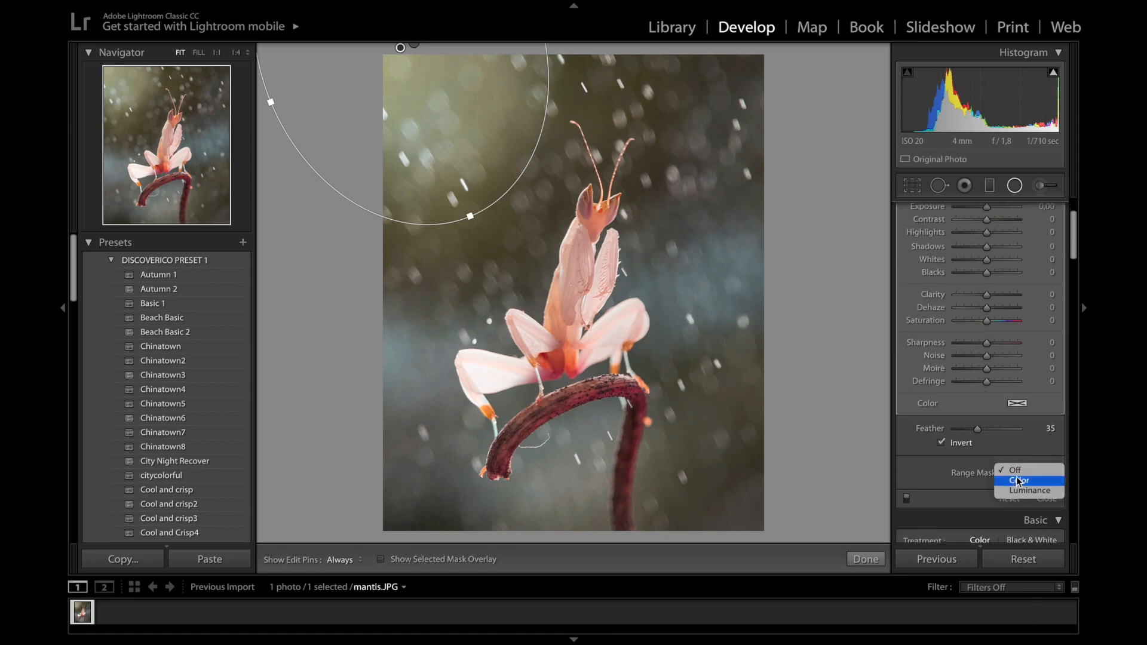
click(1025, 482)
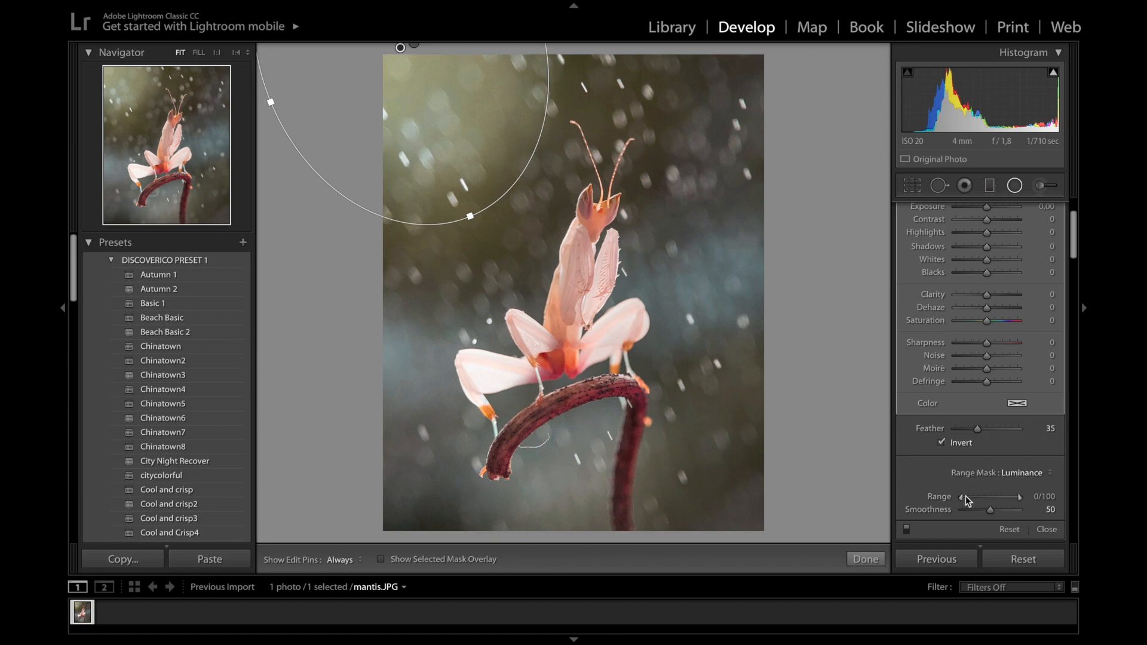
click(942, 442)
scroll(977, 450, down, 2)
drag(1020, 423, 967, 429)
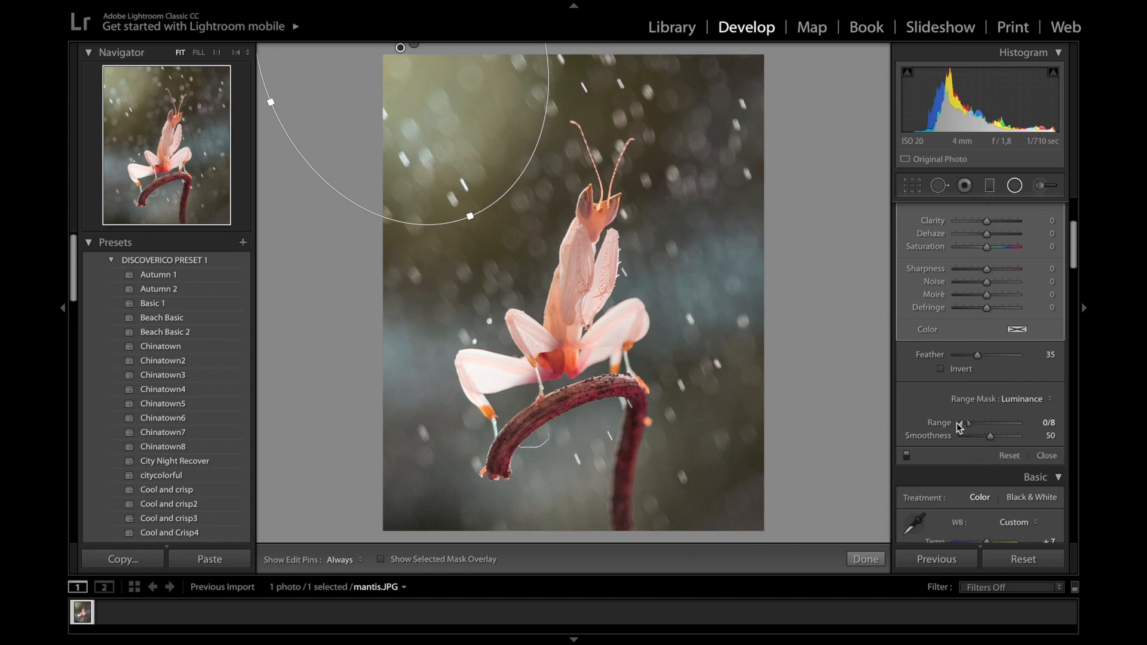
key(o)
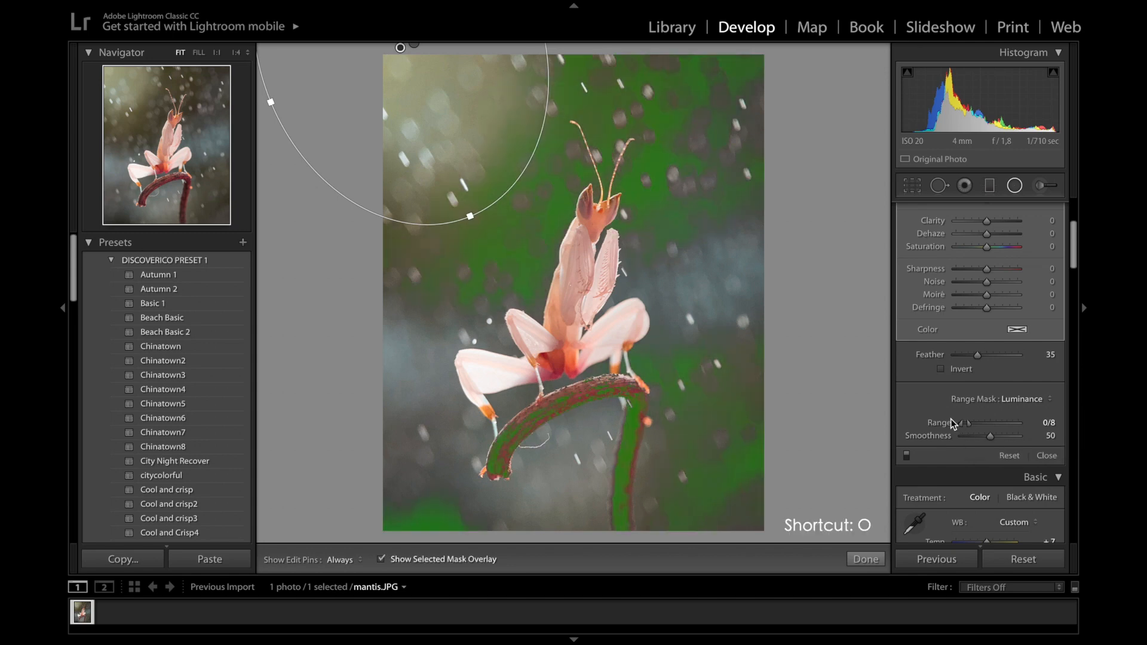
key(o)
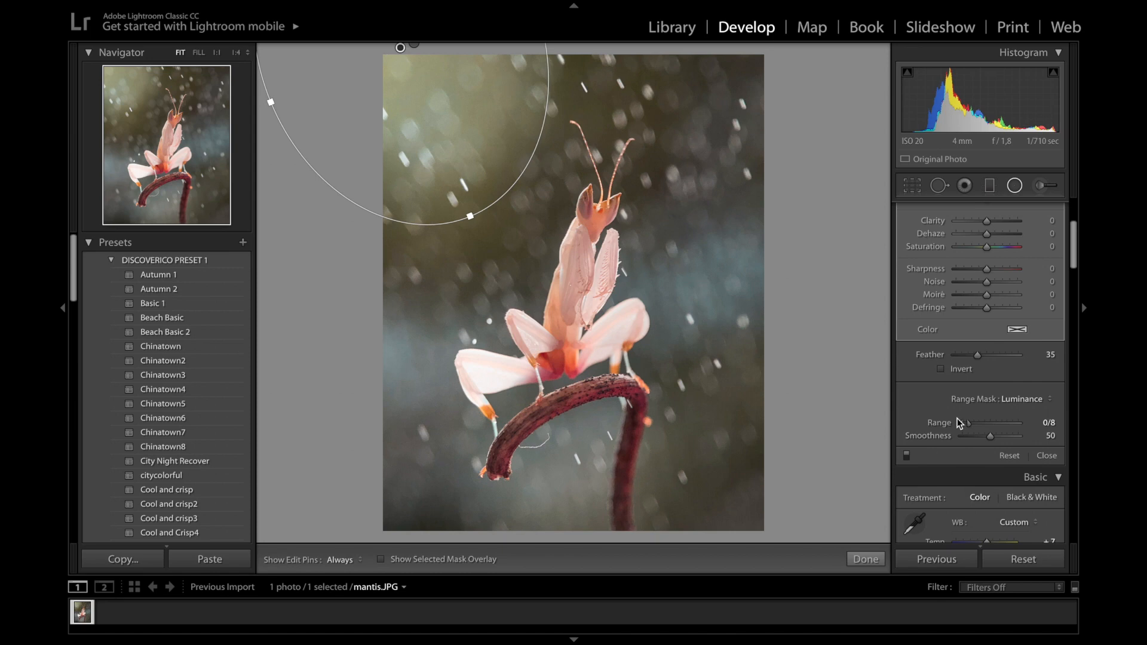
scroll(1023, 394, up, 5)
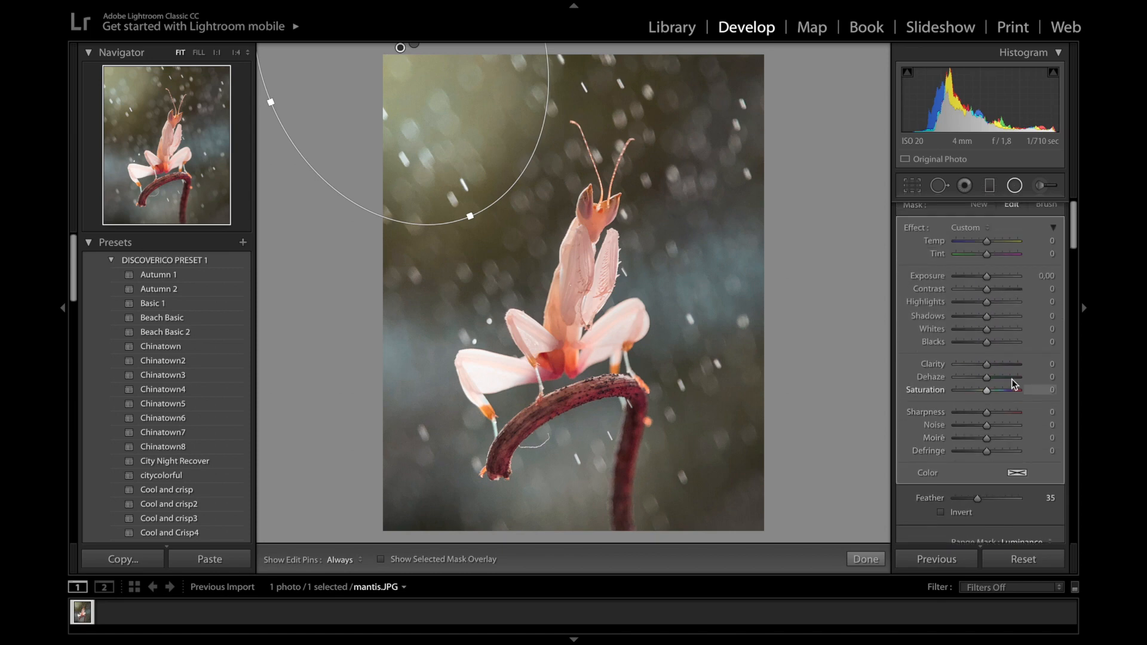
Set the copy to Exposure -0.29, Shadows -16, Blacks -28, Clarity -28 and Noise -60
drag(986, 283, 980, 322)
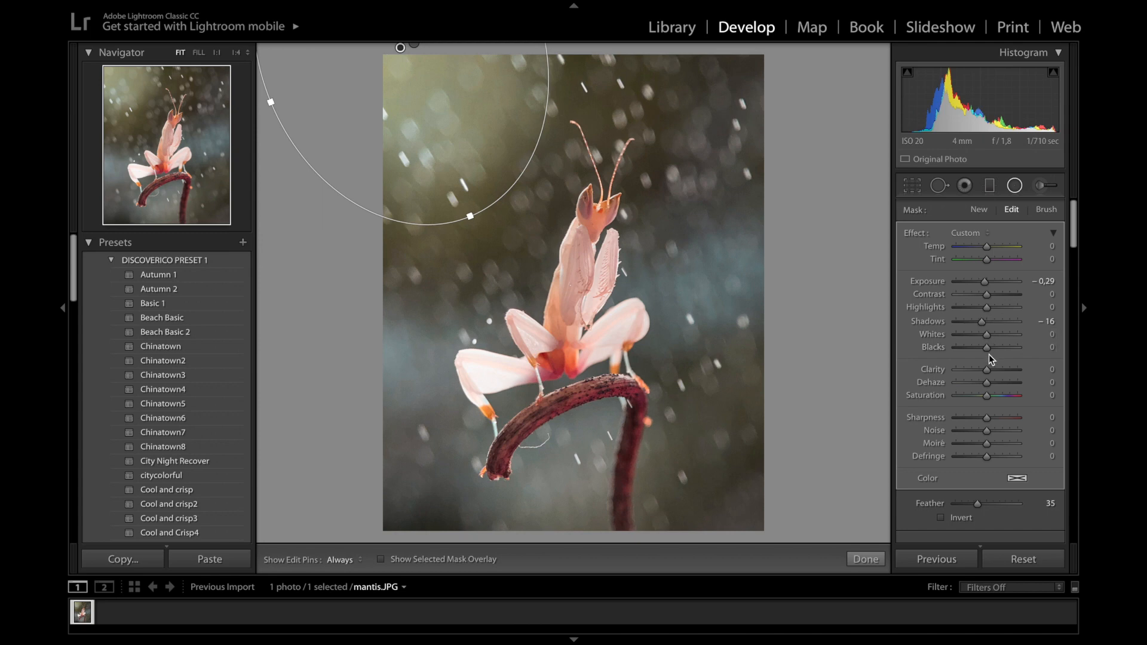
drag(985, 347, 978, 350)
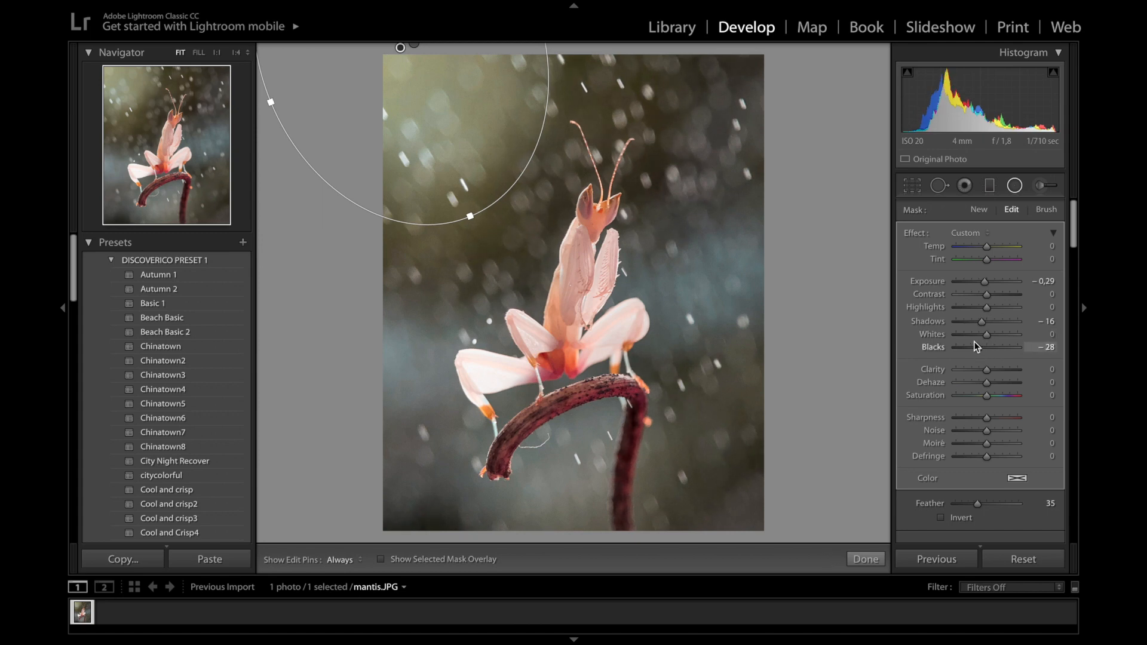
drag(988, 370, 983, 373)
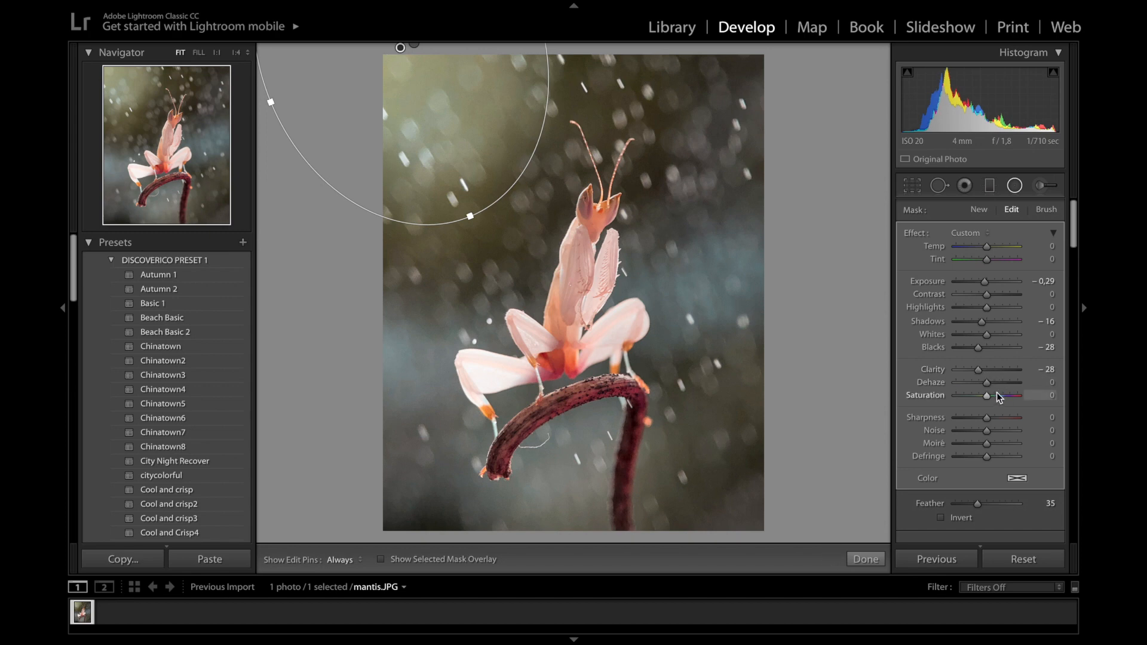
drag(987, 431, 967, 435)
Duplicate the radial filter again, reset its effects, and shift its luminance range toward bright tones
right_click(400, 48)
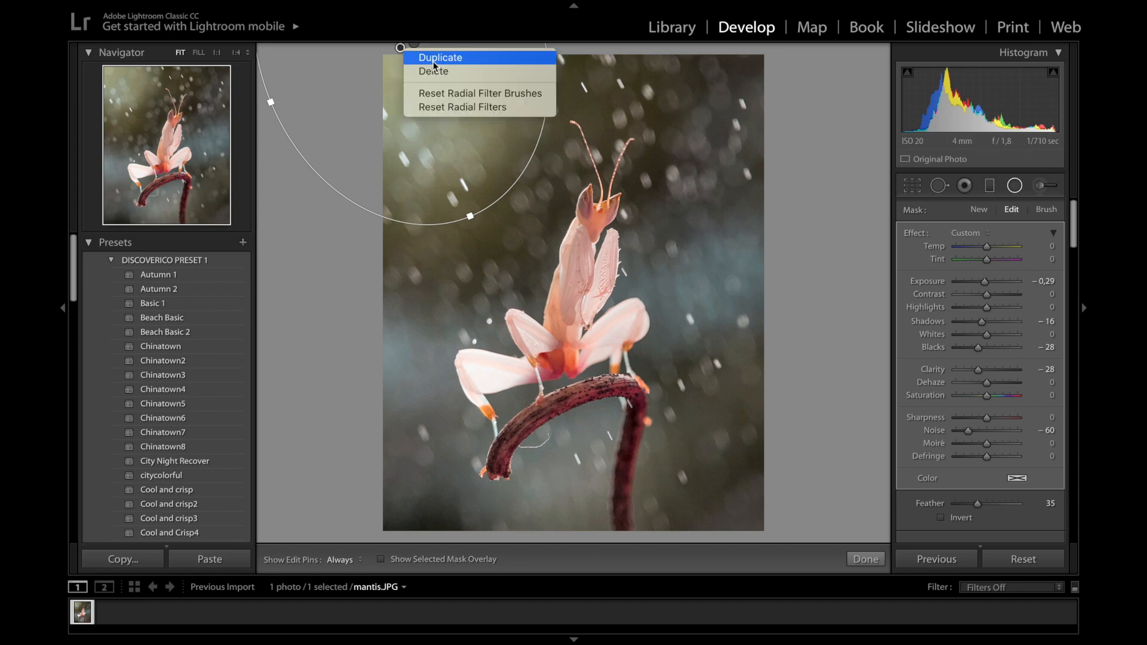
click(433, 58)
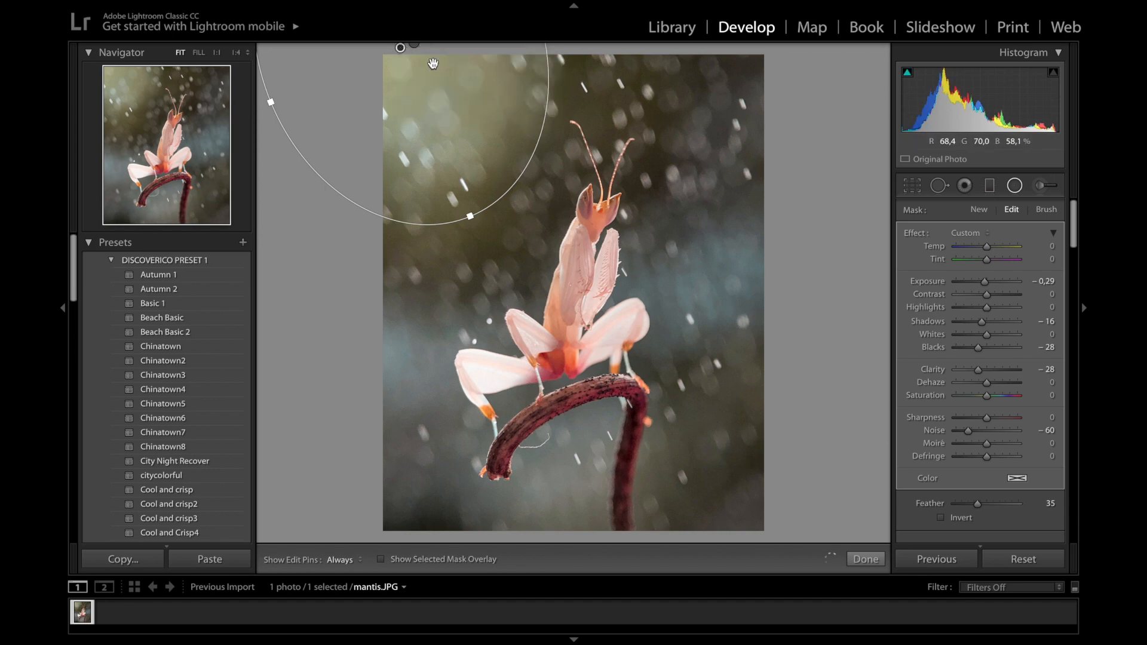
double_click(913, 233)
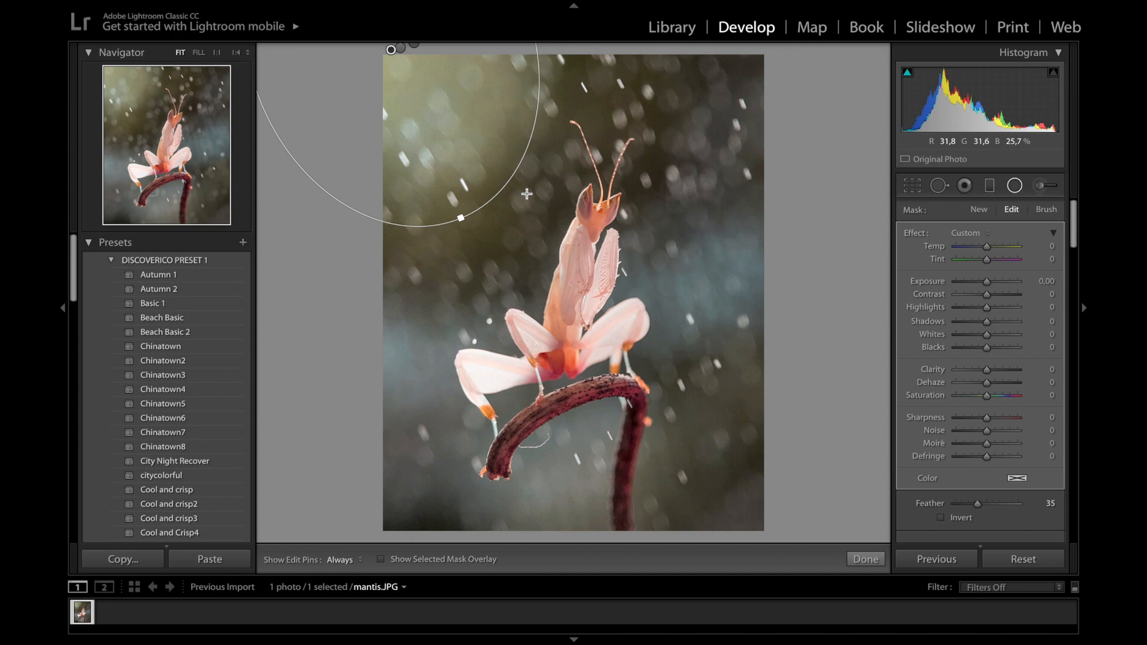
scroll(1033, 395, down, 3)
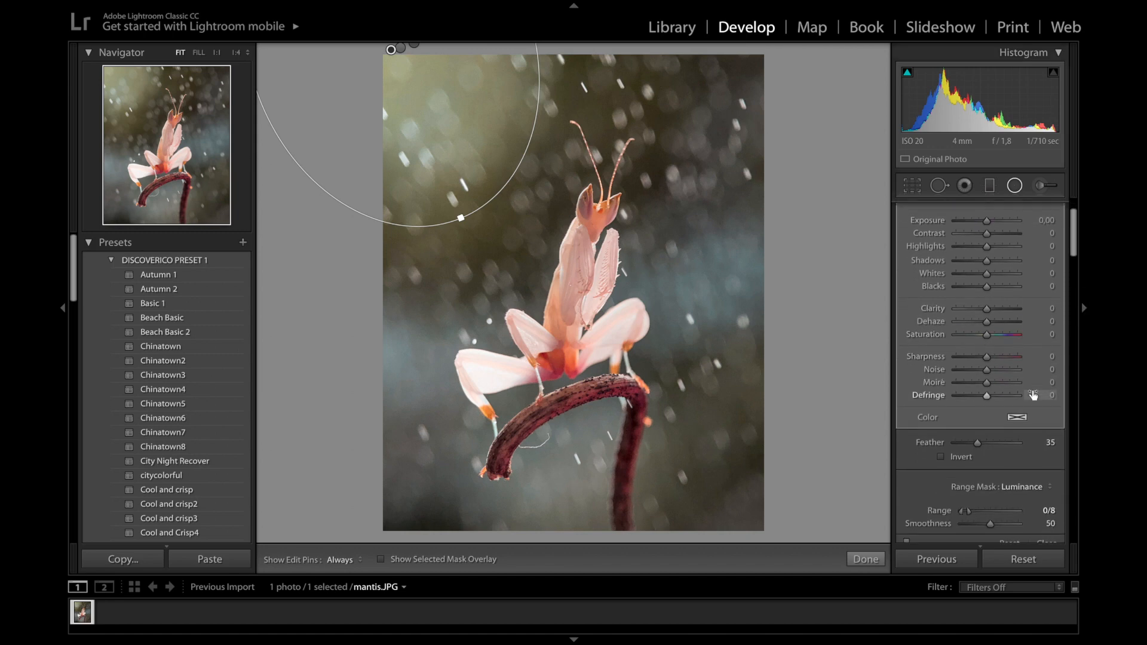
scroll(1033, 395, down, 3)
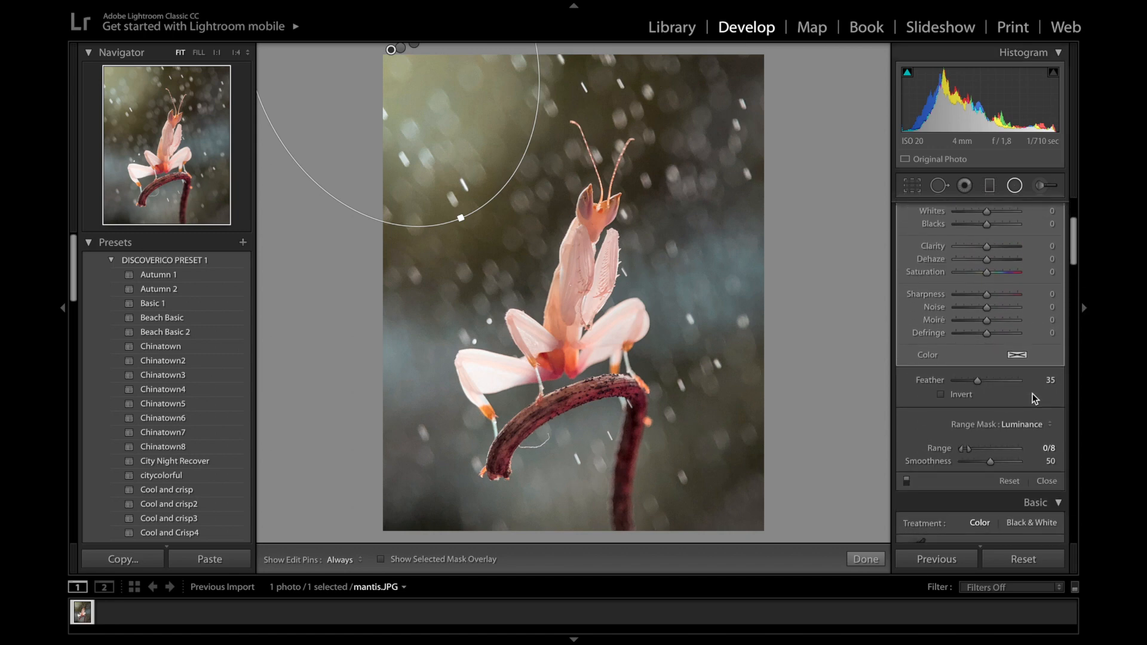
scroll(1033, 394, down, 4)
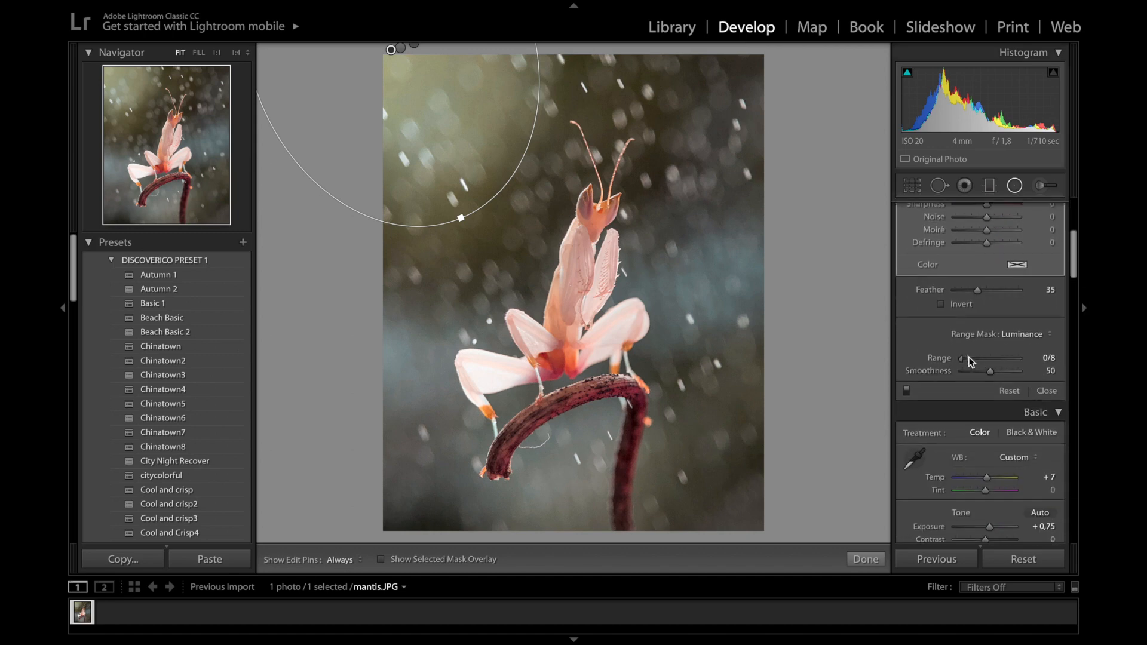
drag(969, 358, 1009, 361)
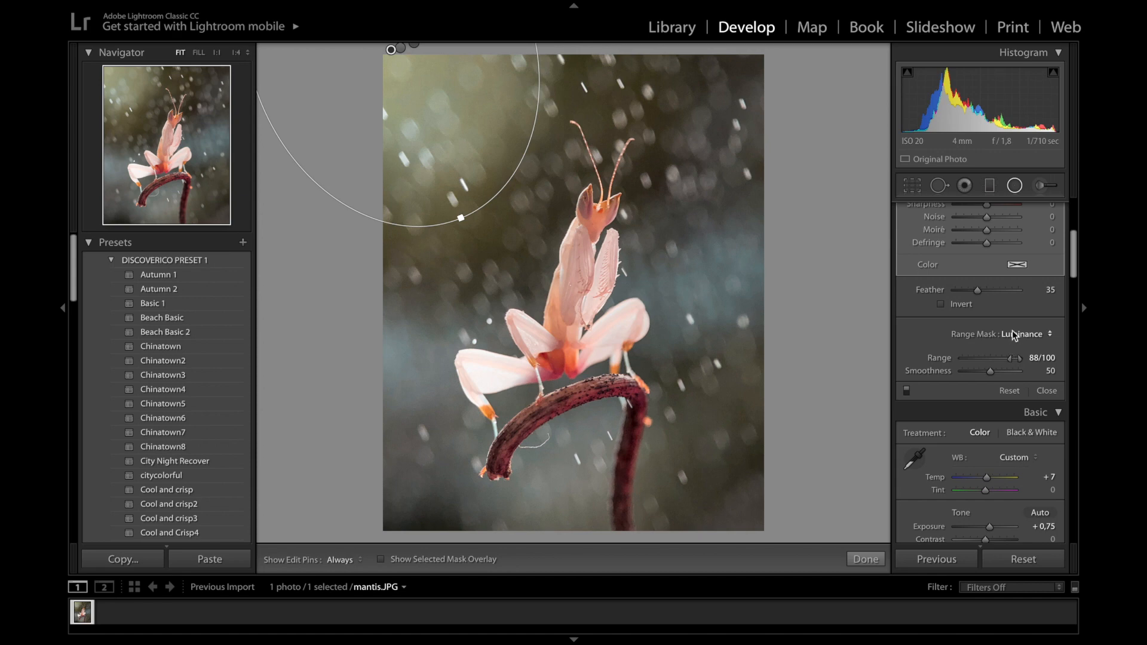
Give the new radial Exposure 0.51, Whites -12, Clarity 17 and Sharpness 25
scroll(1013, 328, up, 5)
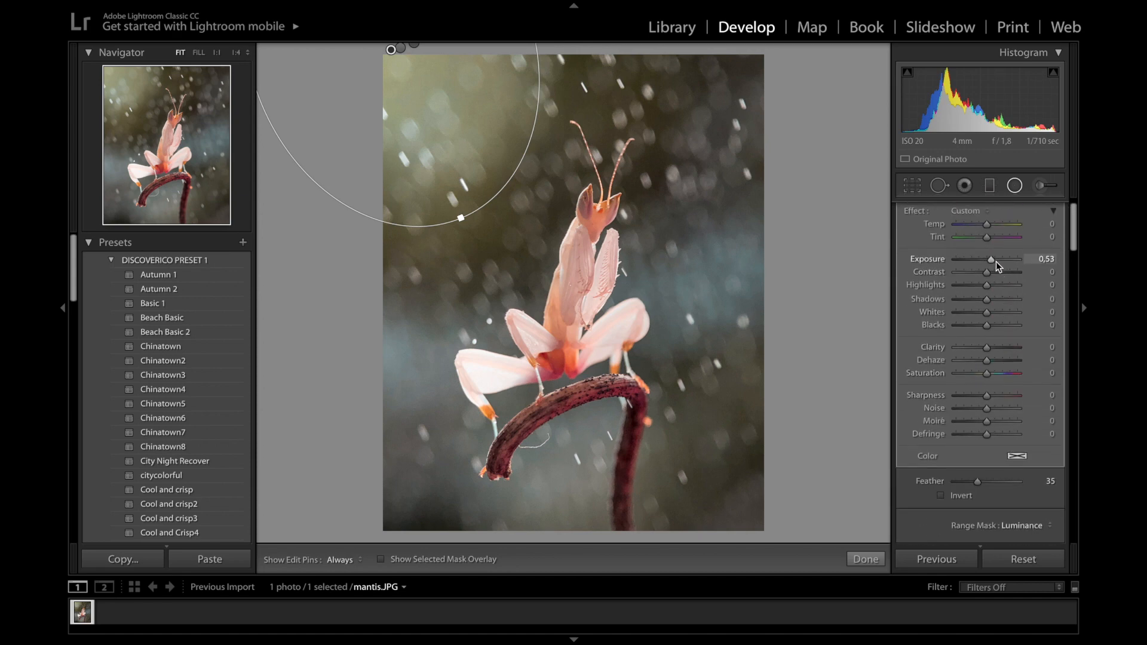
scroll(996, 262, up, 3)
scroll(996, 263, down, 3)
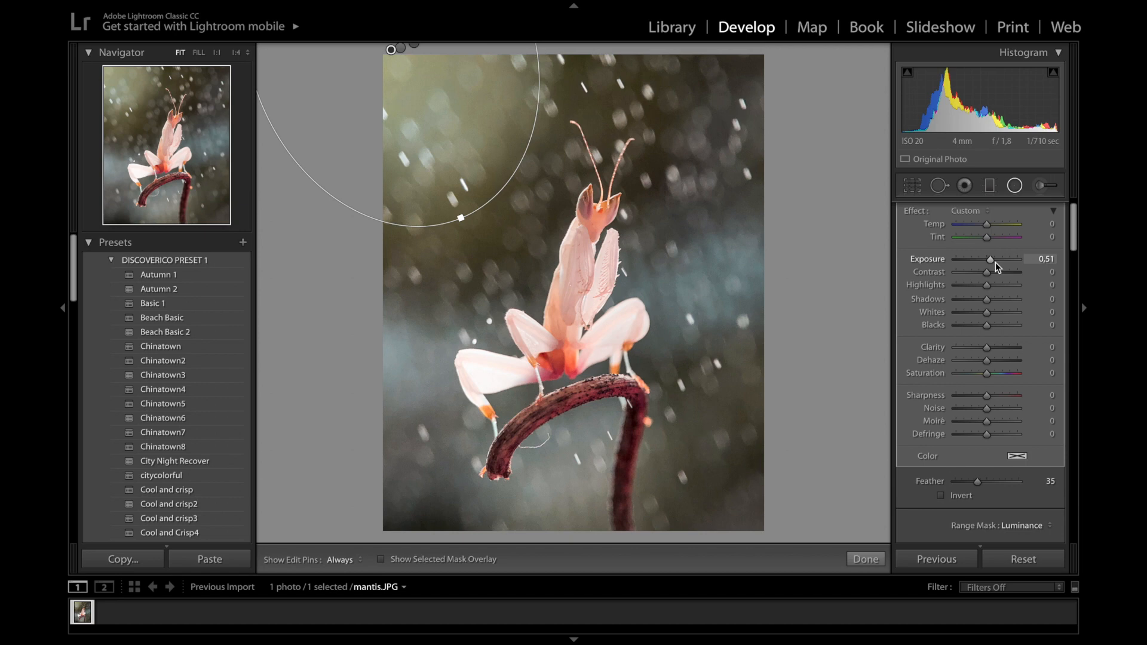
drag(987, 314, 982, 315)
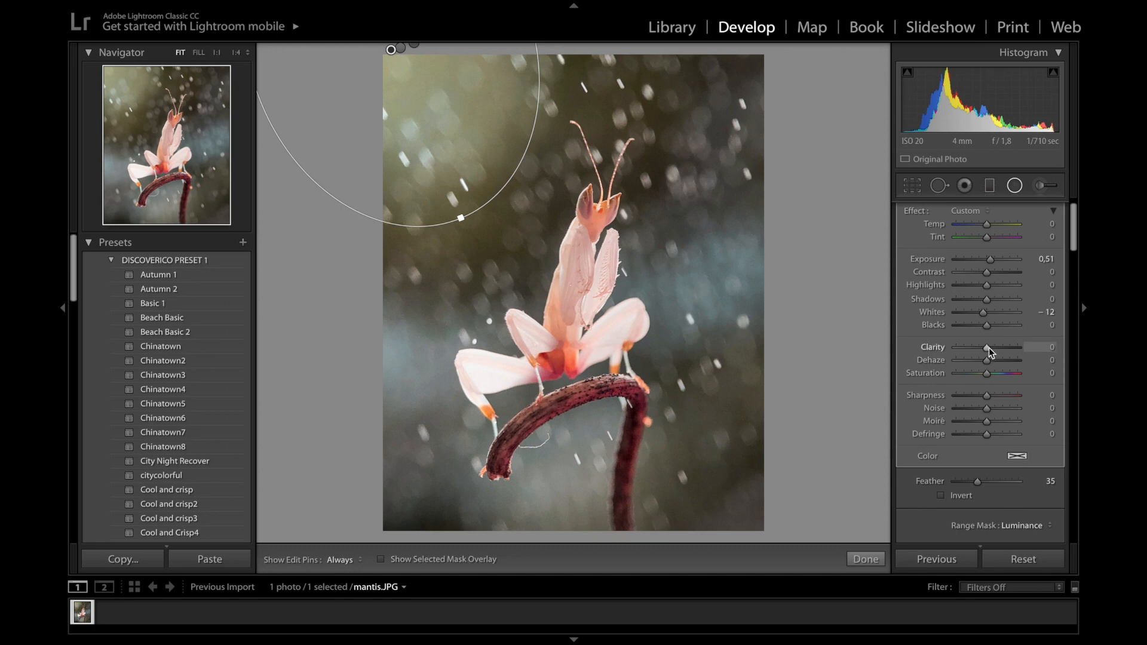
drag(989, 348, 994, 350)
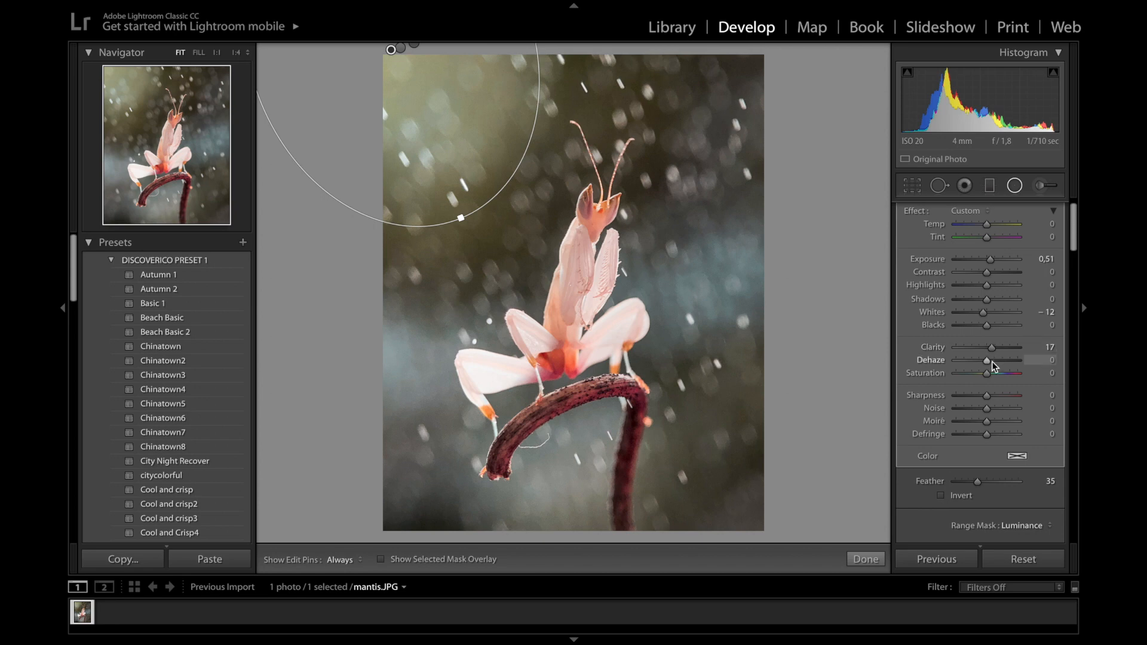
drag(986, 397, 994, 399)
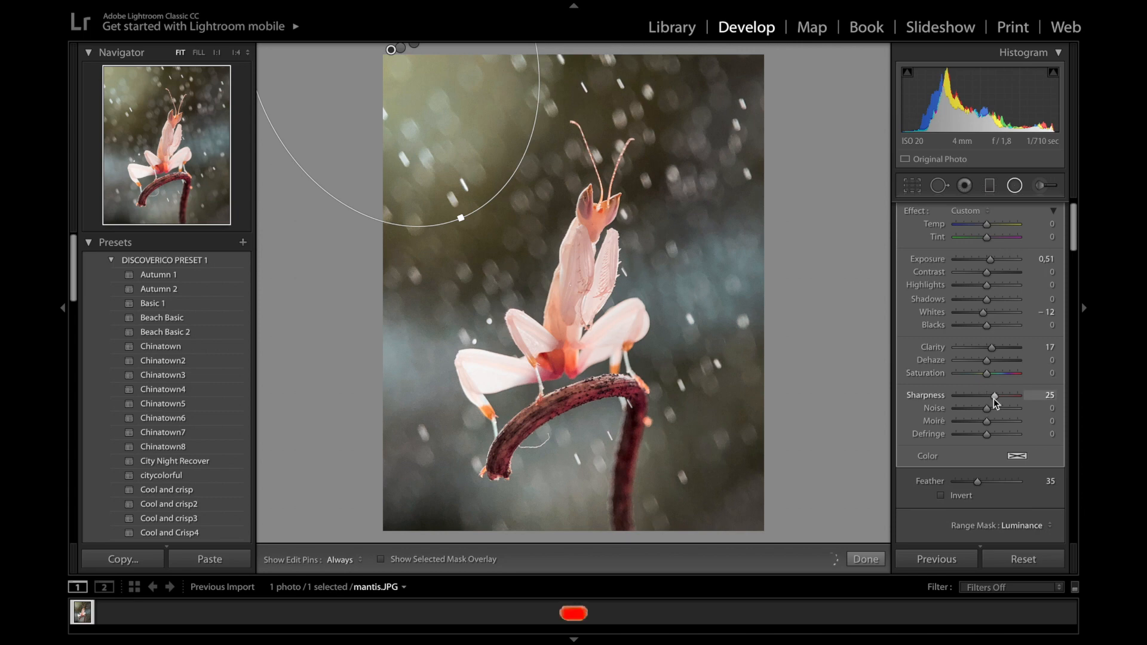
key(o)
key(o)
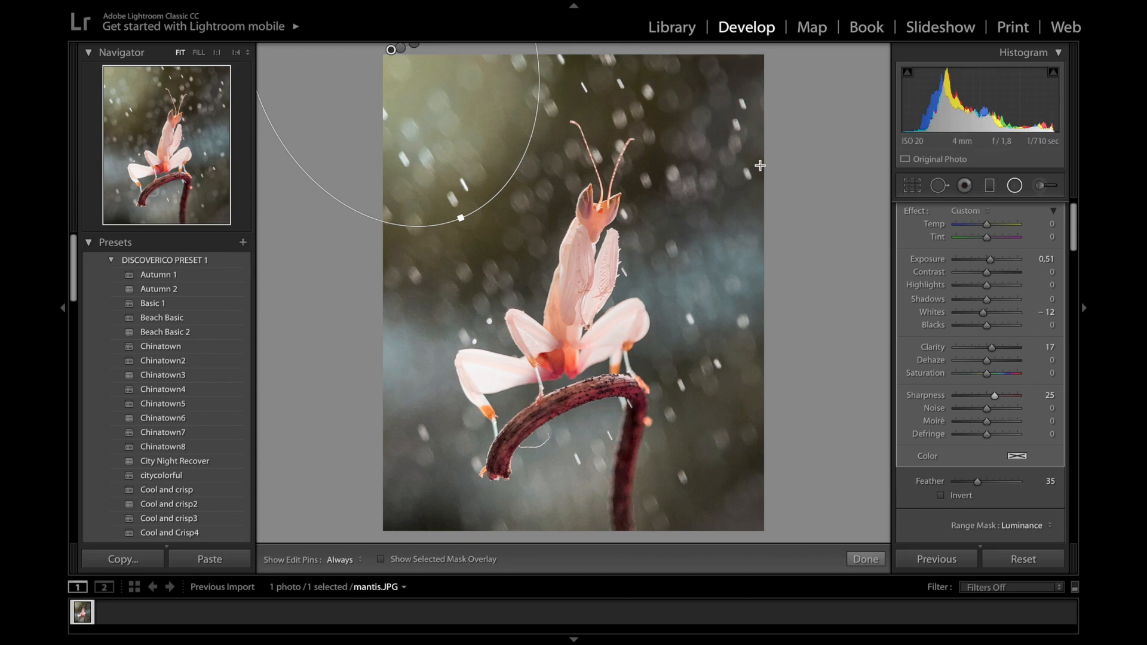
Draw a new radial ellipse at the photo's top-right, rotating and moving it up-left
drag(666, 43, 789, 108)
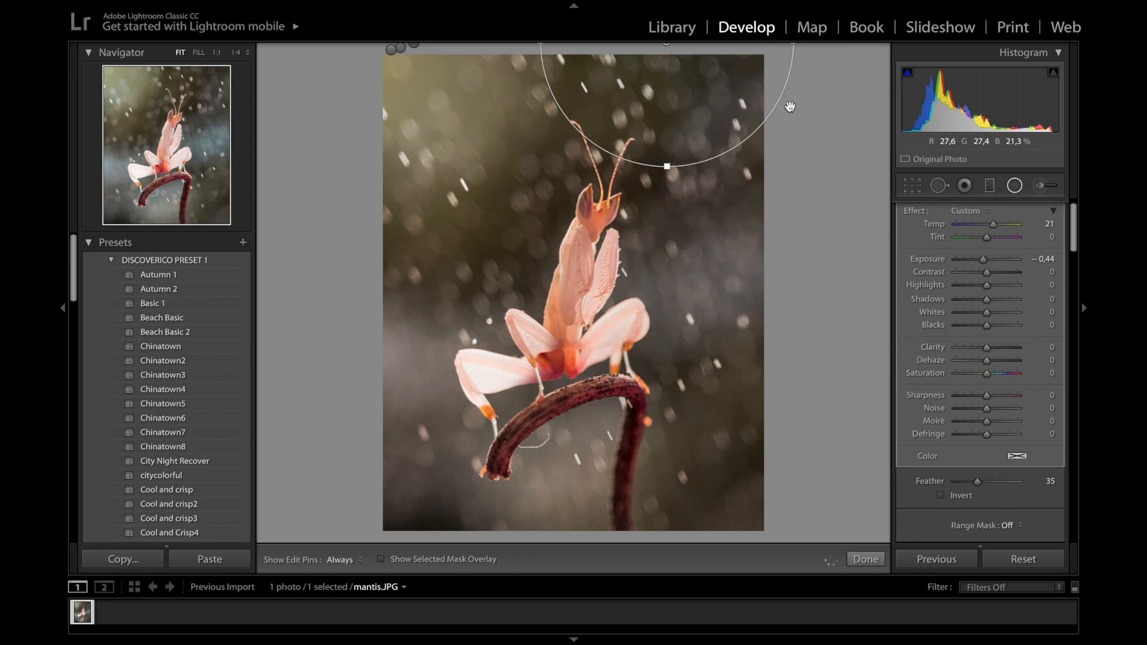
drag(724, 157, 726, 191)
drag(716, 123, 696, 108)
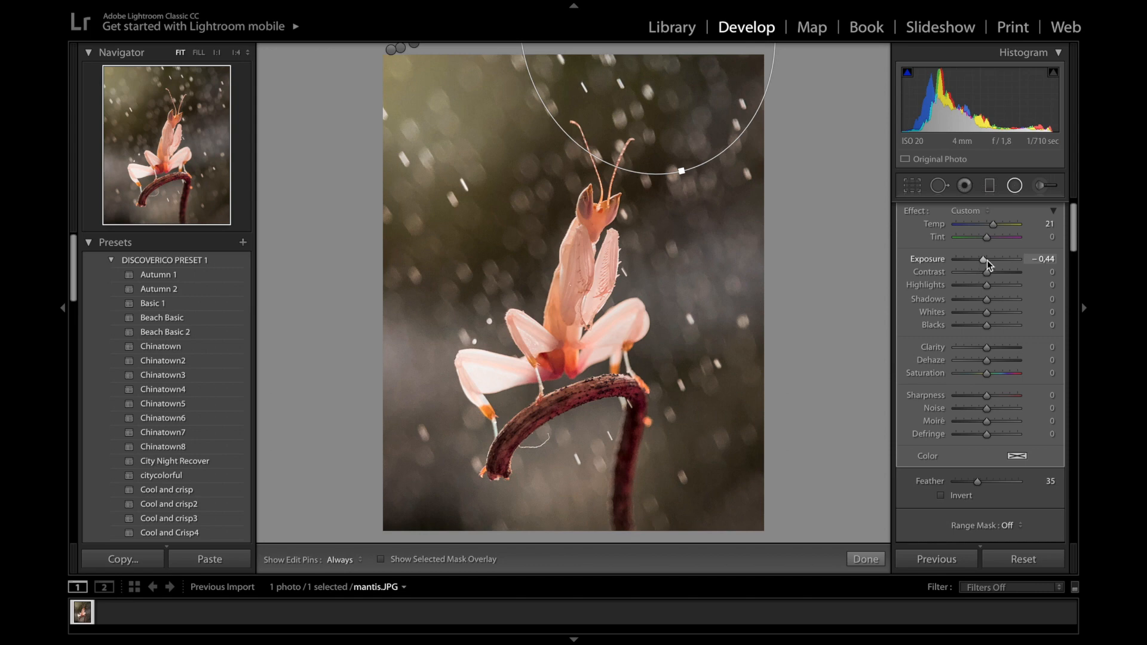
Set the top-right radial to Exposure 0.21, Temp 0, Whites 40, Dehaze -8, and invert it
drag(987, 260, 992, 261)
double_click(988, 229)
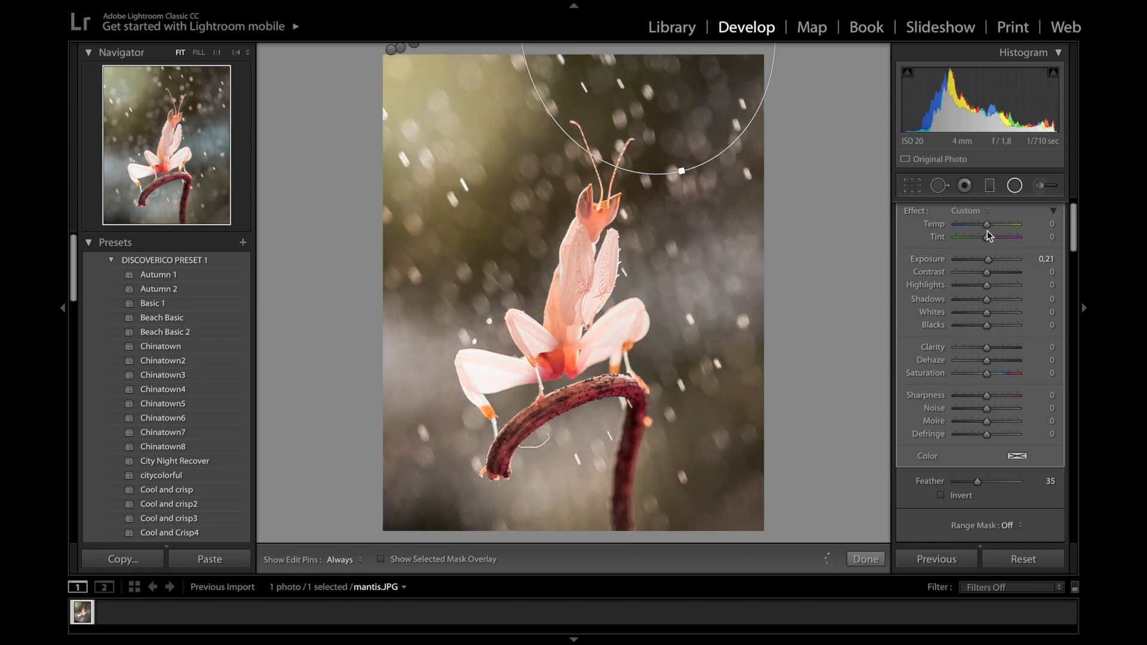
drag(998, 311, 1003, 312)
key(apostrophe)
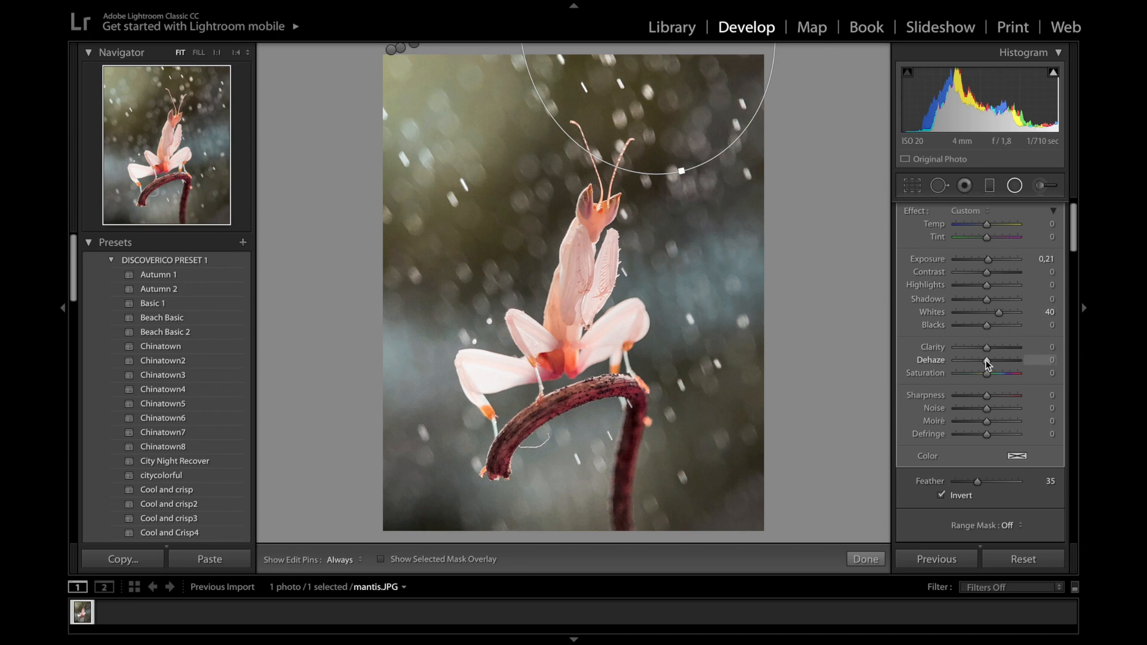
drag(987, 360, 982, 360)
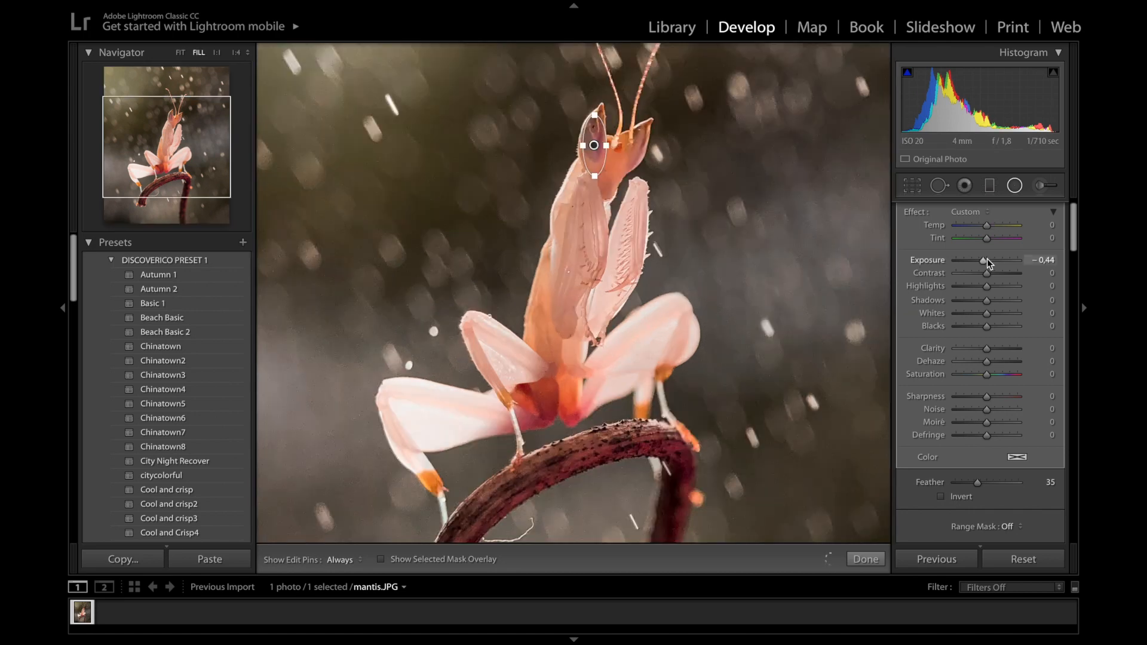
Give the head radial Exposure 0.28, Invert and Clarity 16, then finish with Done
drag(987, 259, 995, 260)
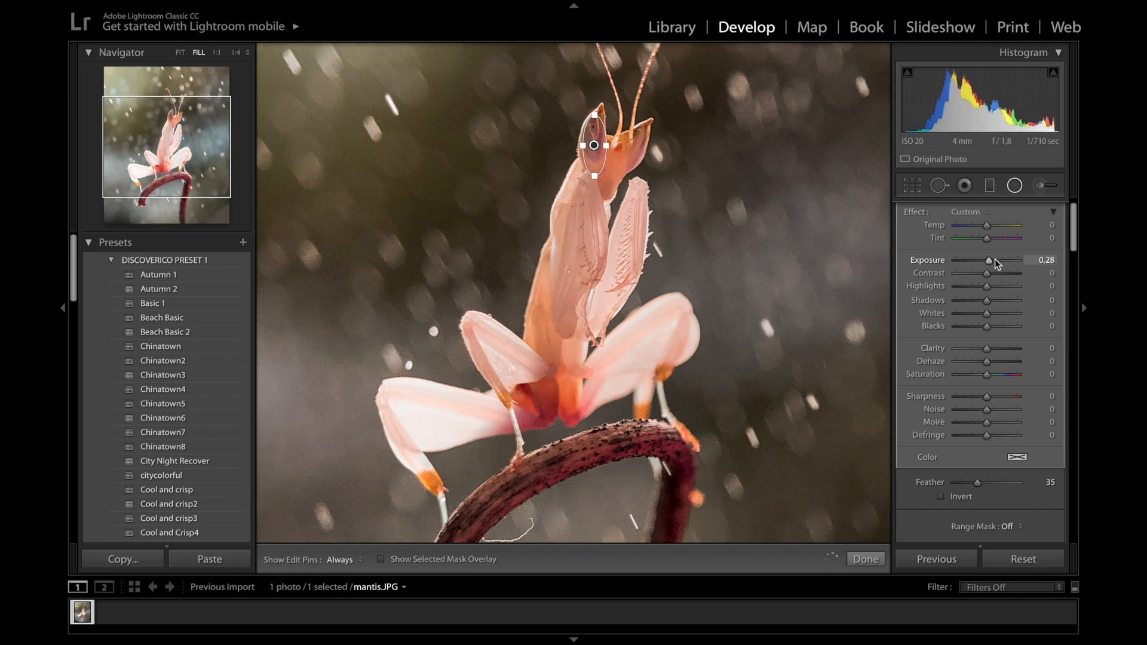
click(955, 498)
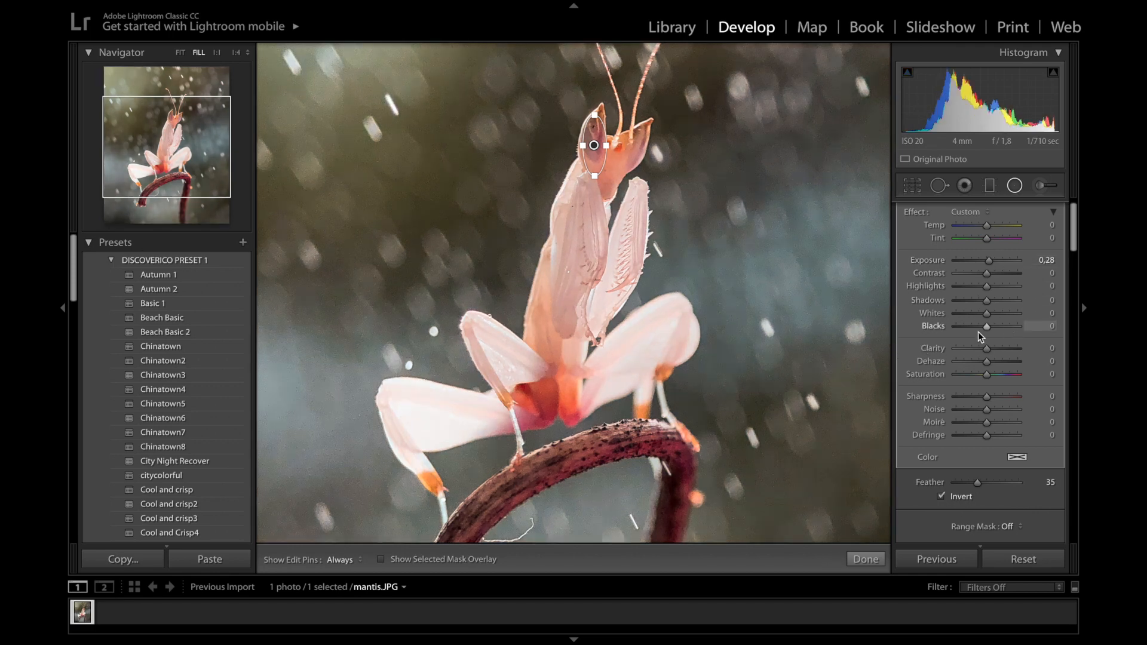
drag(988, 347, 992, 348)
key(z)
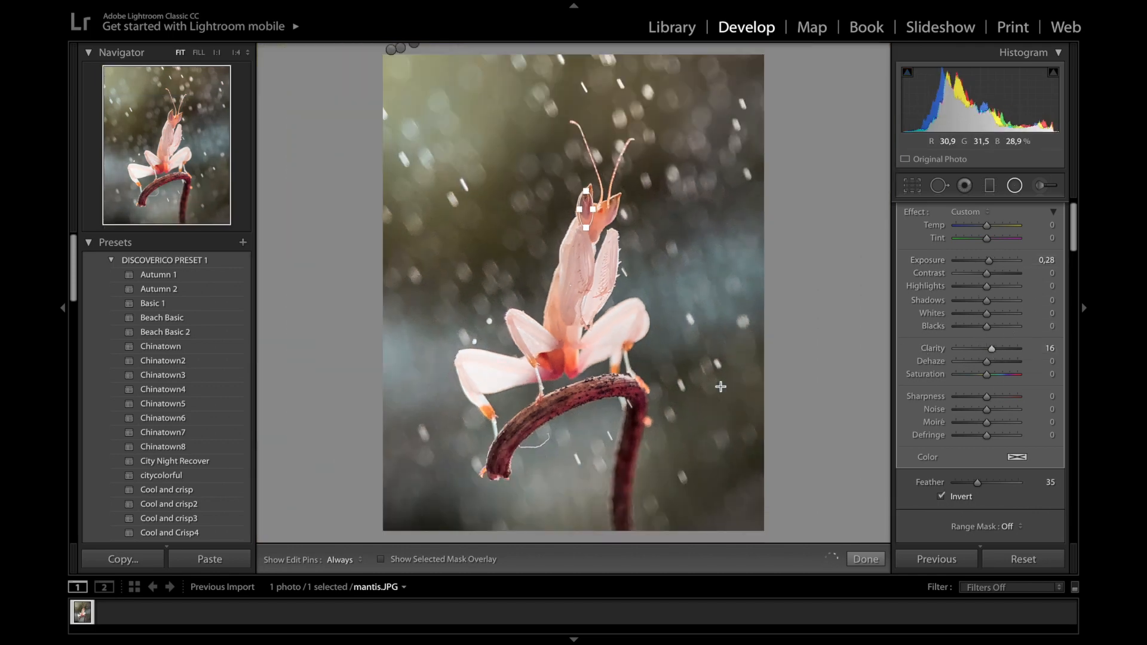
click(866, 558)
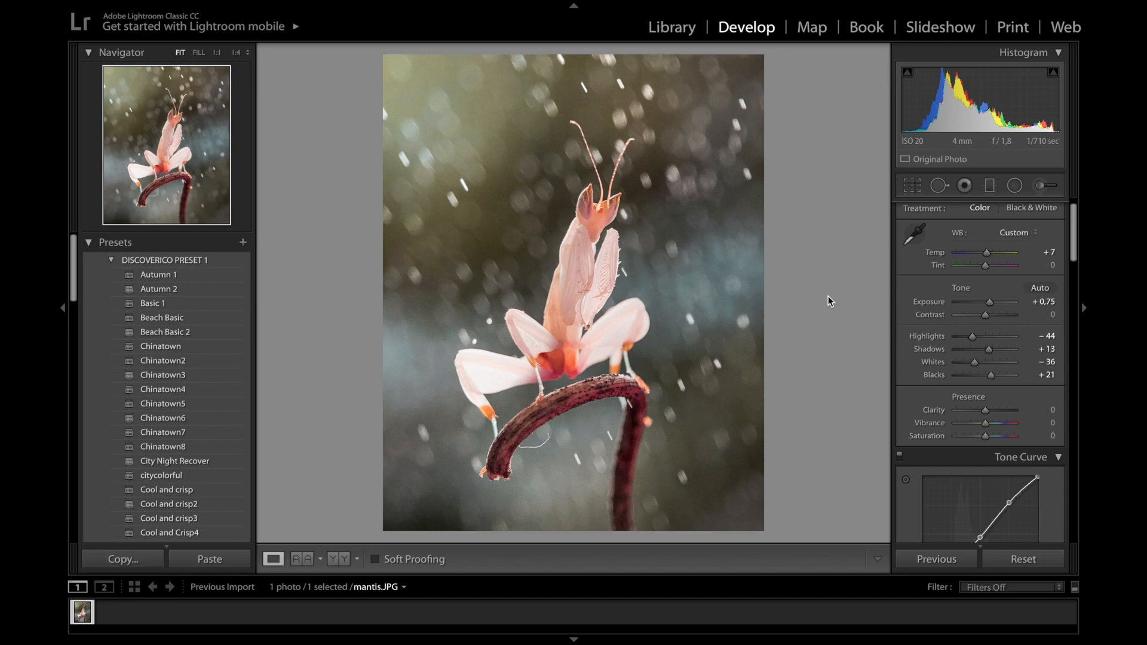
Drag a diagonal Graduated Filter across the photo's upper-left and nudge it slightly down-right
click(992, 187)
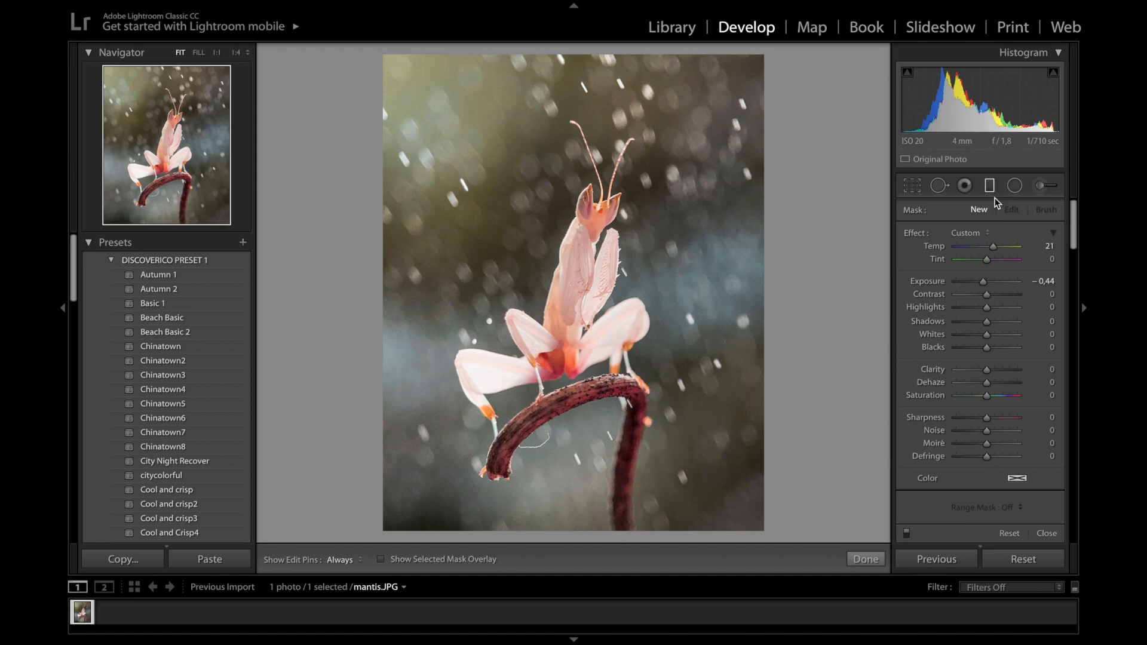
mouse_move(511, 166)
mouse_down()
mouse_move(606, 367)
mouse_move(710, 332)
mouse_move(717, 290)
mouse_up()
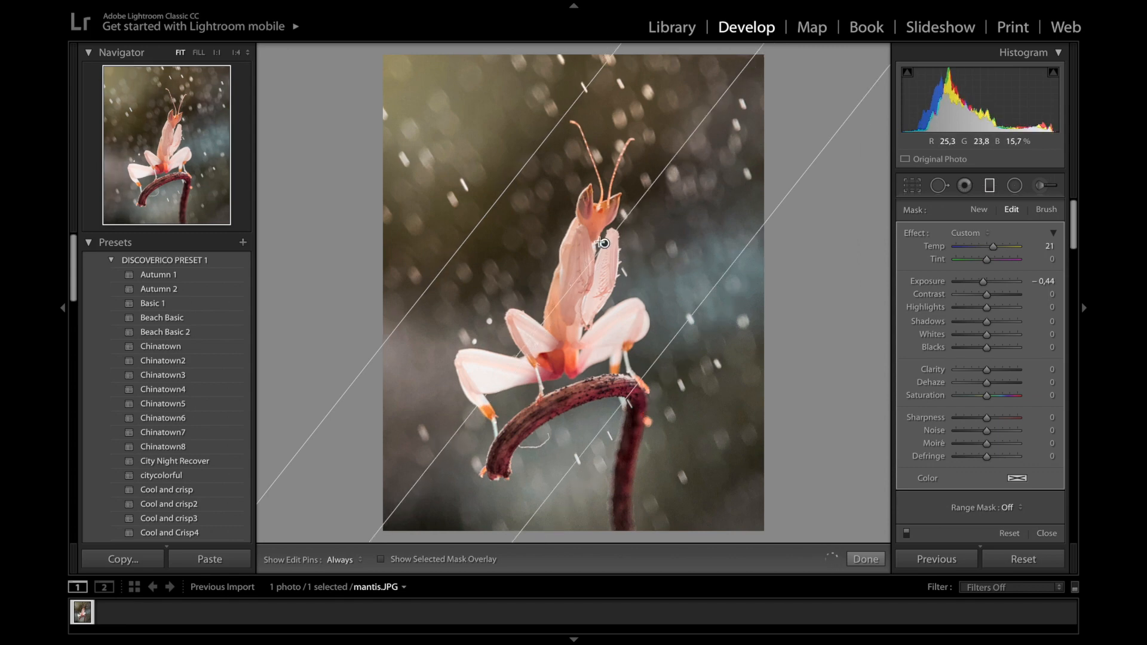
drag(602, 242, 605, 251)
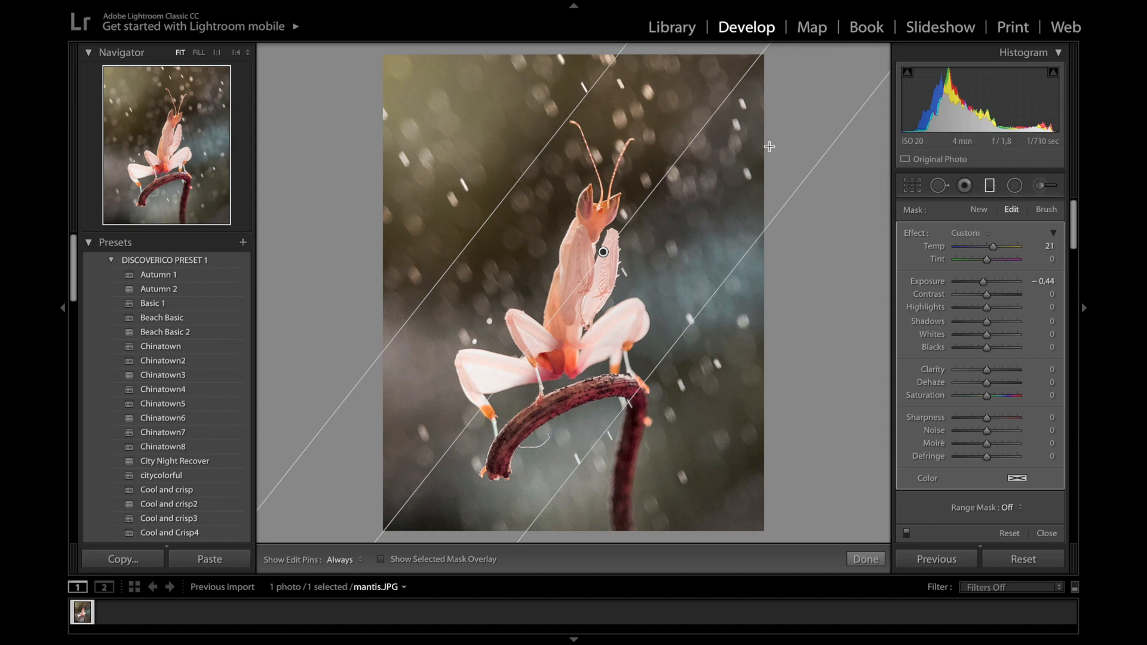
scroll(1016, 428, down, 3)
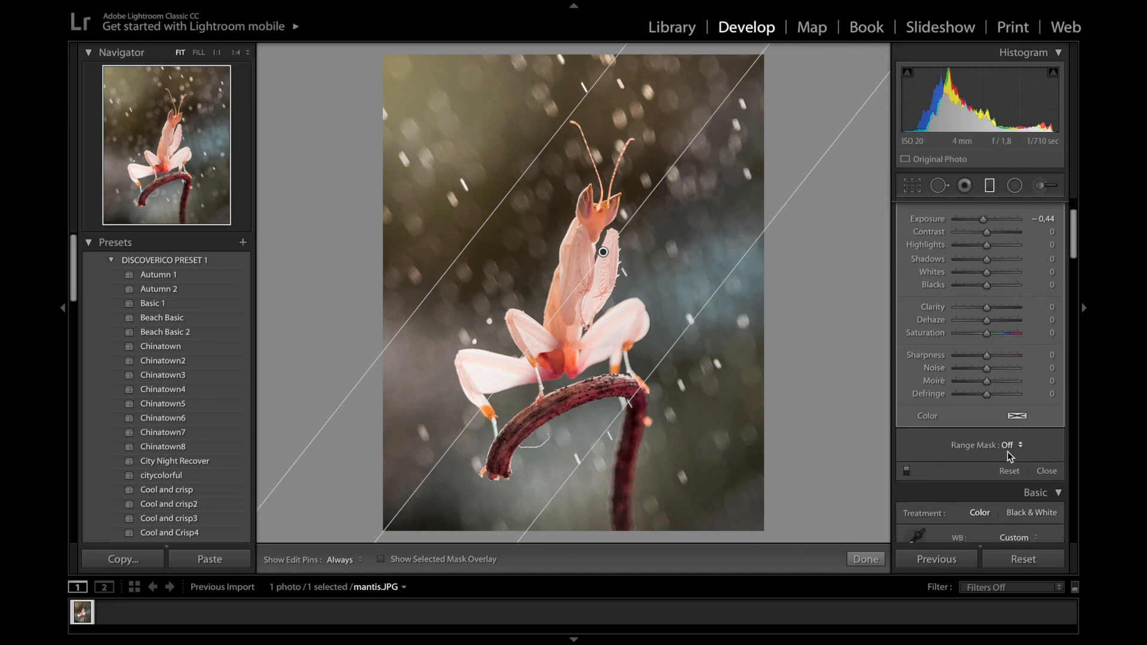
Apply a Luminance range mask of 8/54 to the graduated filter, checking the overlay
click(1012, 400)
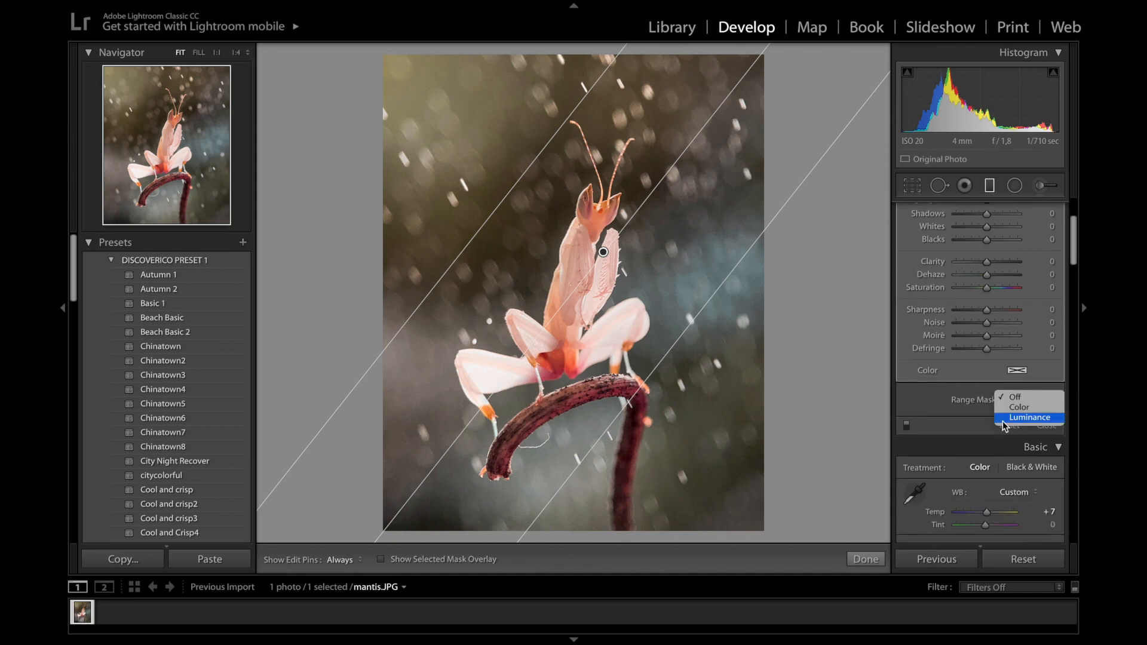
click(1013, 426)
drag(959, 424, 999, 429)
drag(996, 430, 994, 430)
key(o)
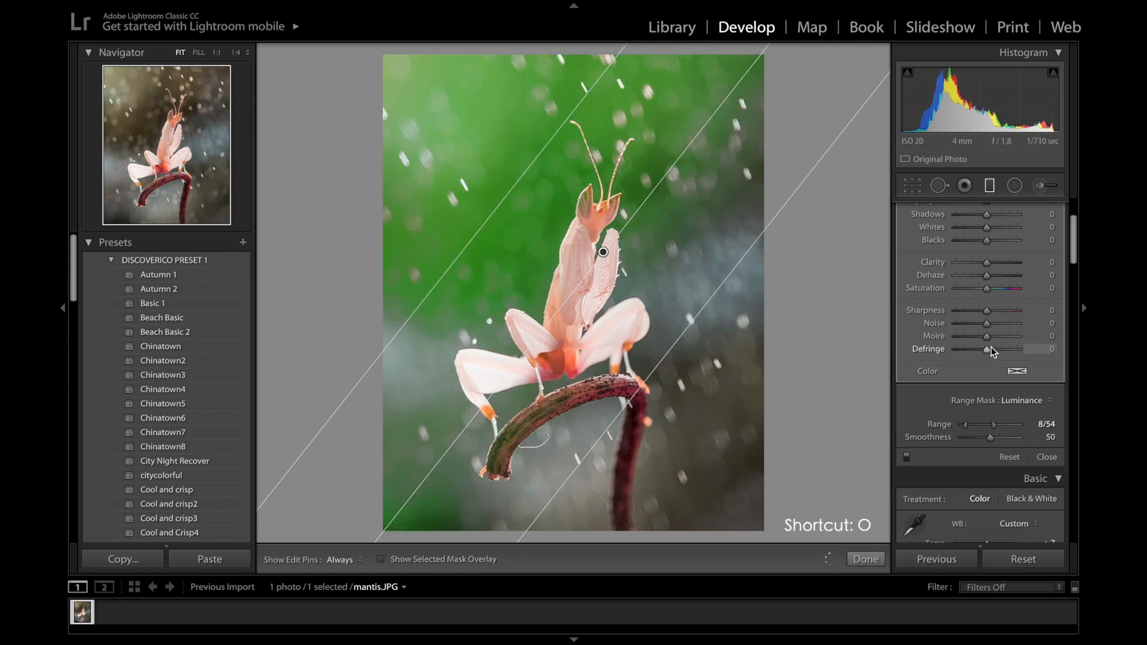
key(o)
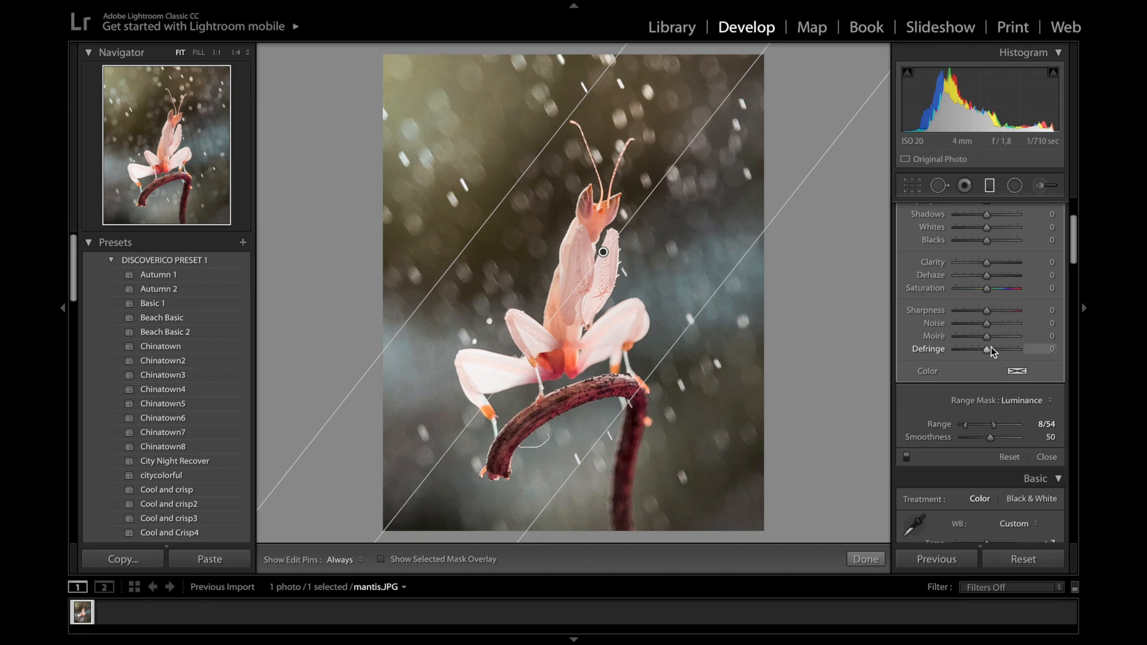
scroll(1010, 353, up, 4)
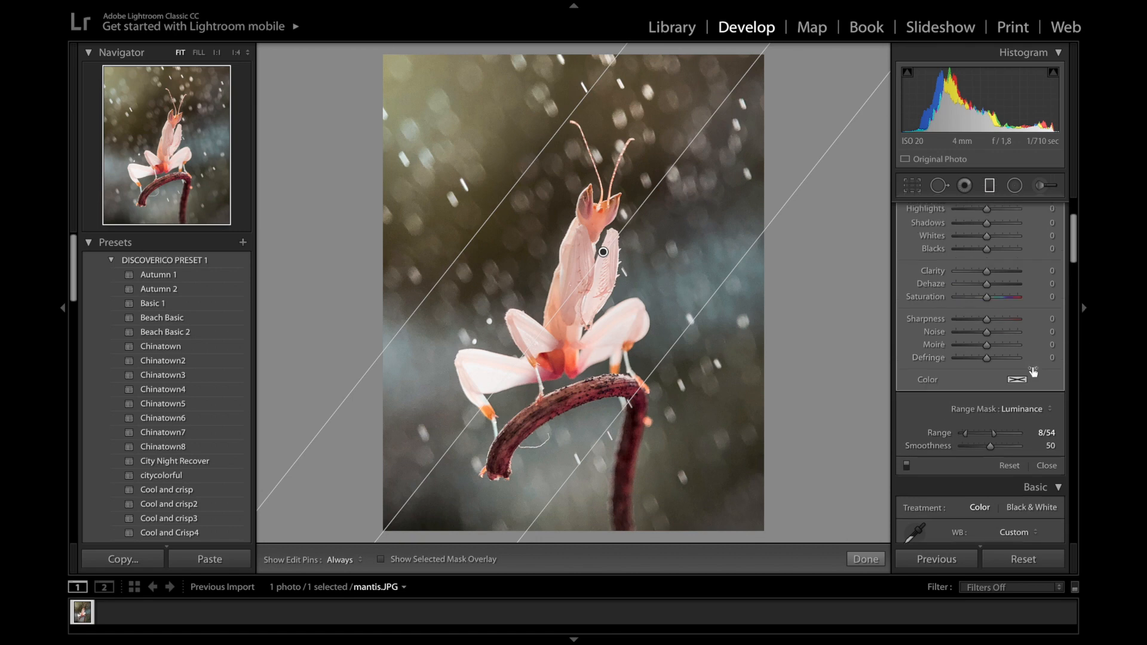
scroll(1017, 360, down, 1)
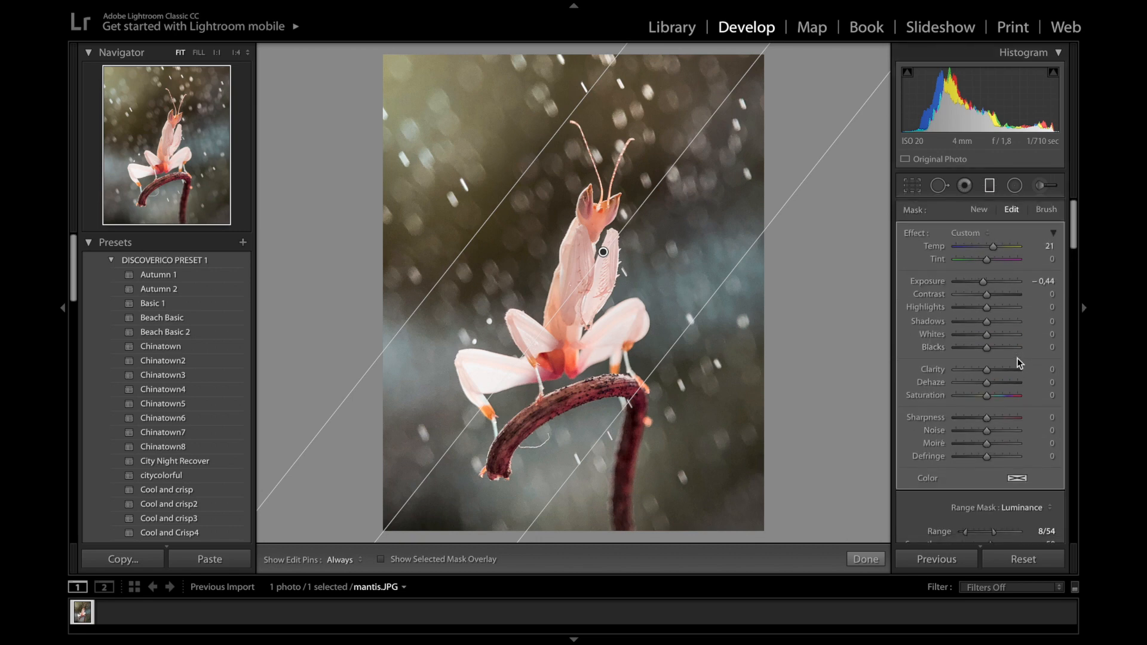
Cool the graduated filter to Temp -85, Tint 100, Exposure 0.21 and Shadows 28
drag(993, 246, 963, 257)
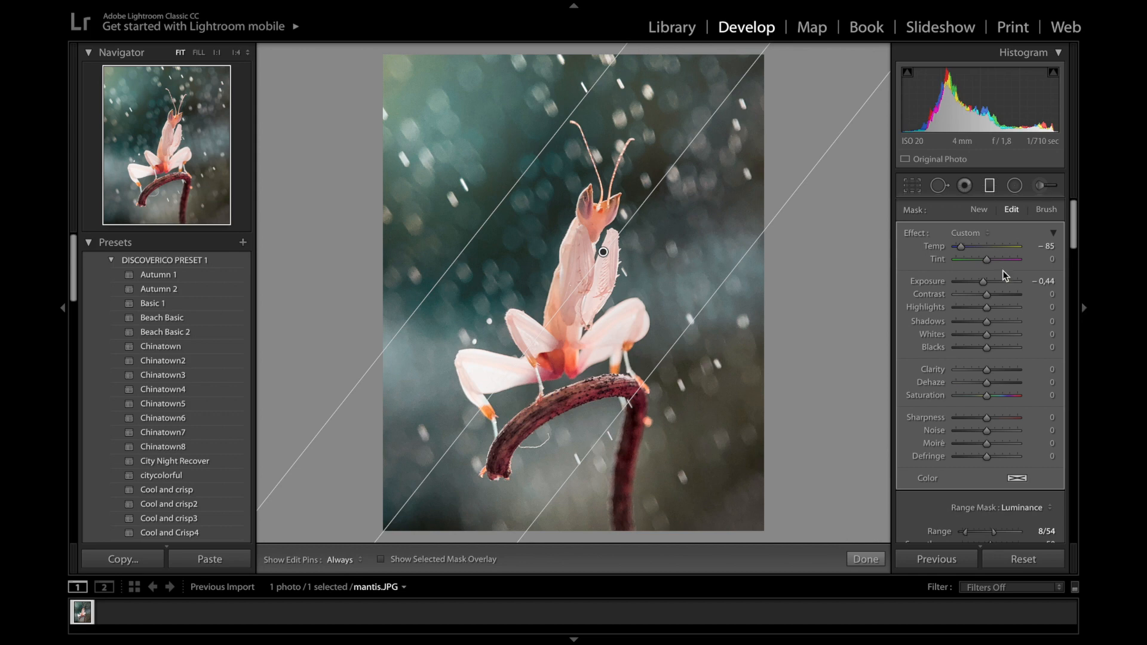
drag(987, 260, 1039, 259)
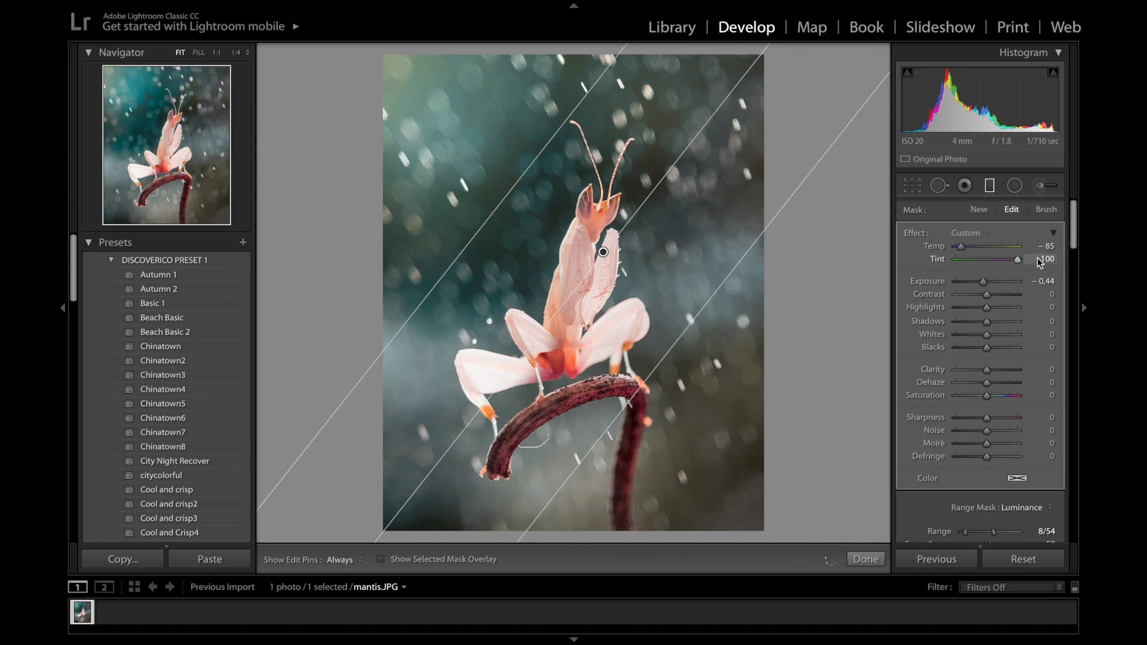
click(1042, 281)
text(4)
key(Return)
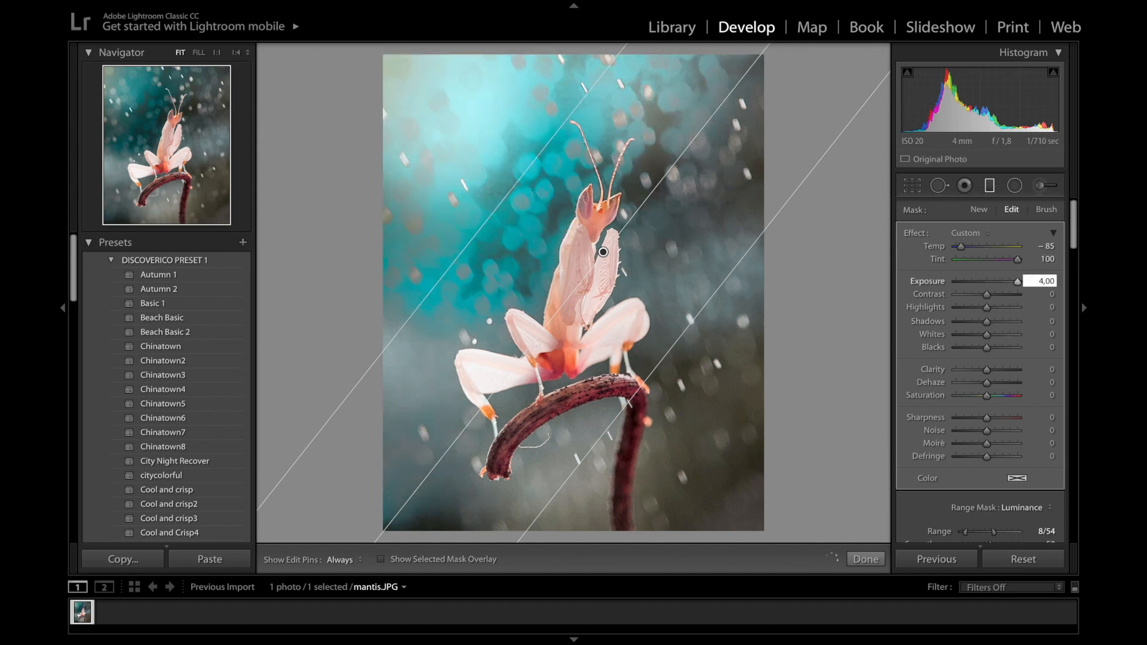
drag(1043, 280, 1013, 281)
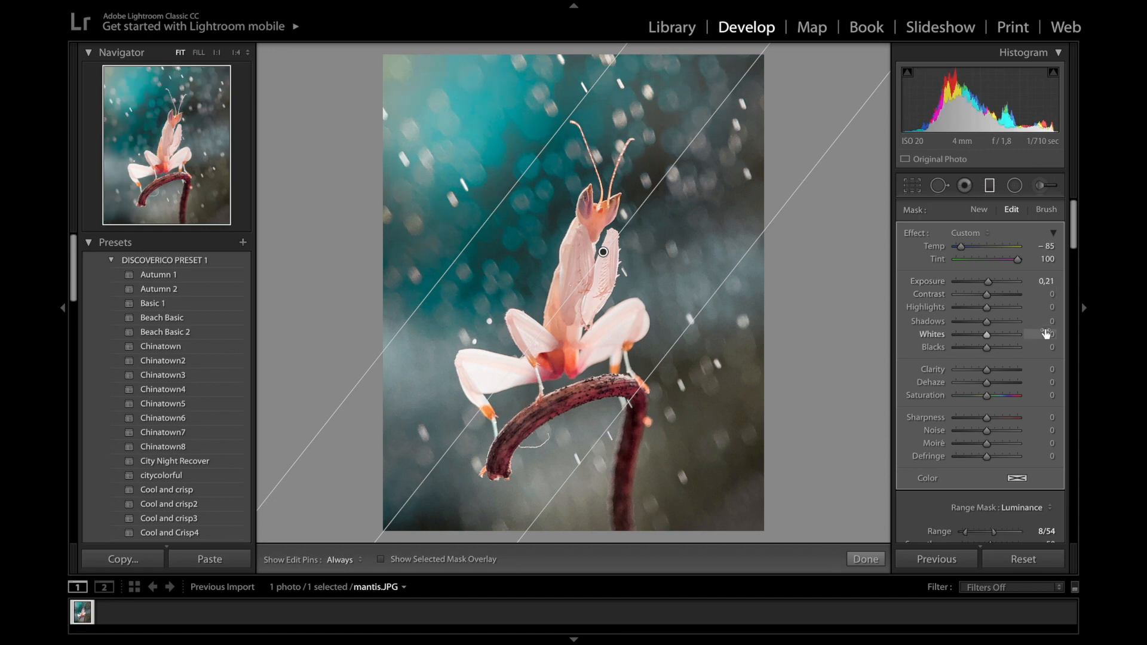
click(1046, 321)
text(28)
key(Return)
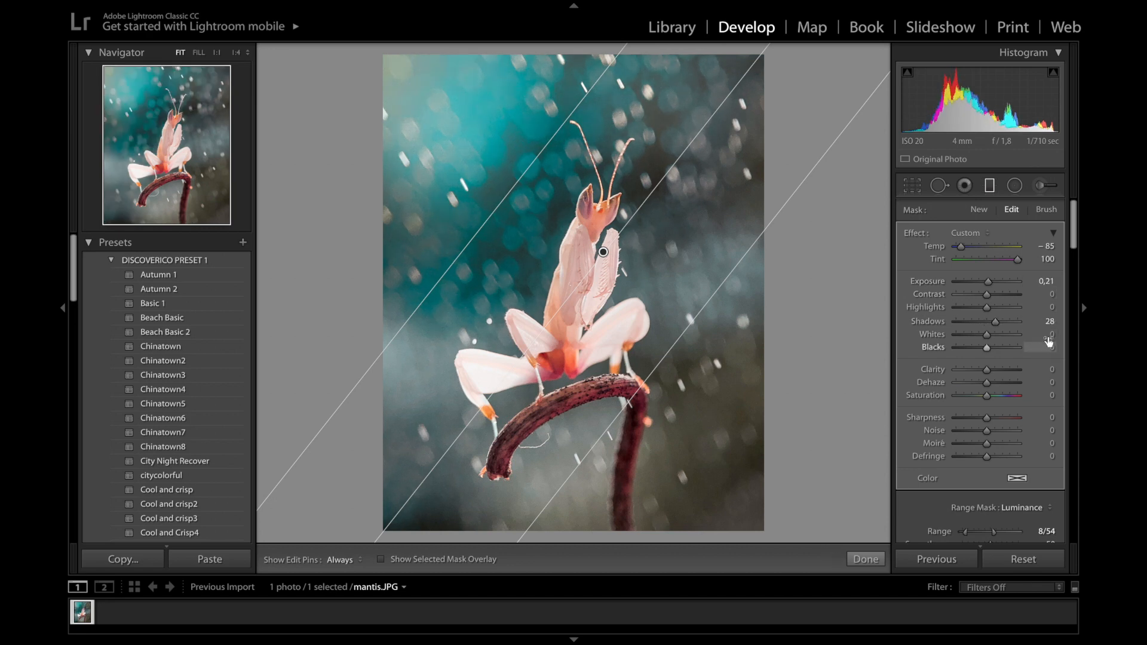
Set the filter's Whites 25, Blacks -14, Clarity 22, Dehaze 26 and Saturation -100
click(1048, 335)
text(25)
key(Tab)
text(-14)
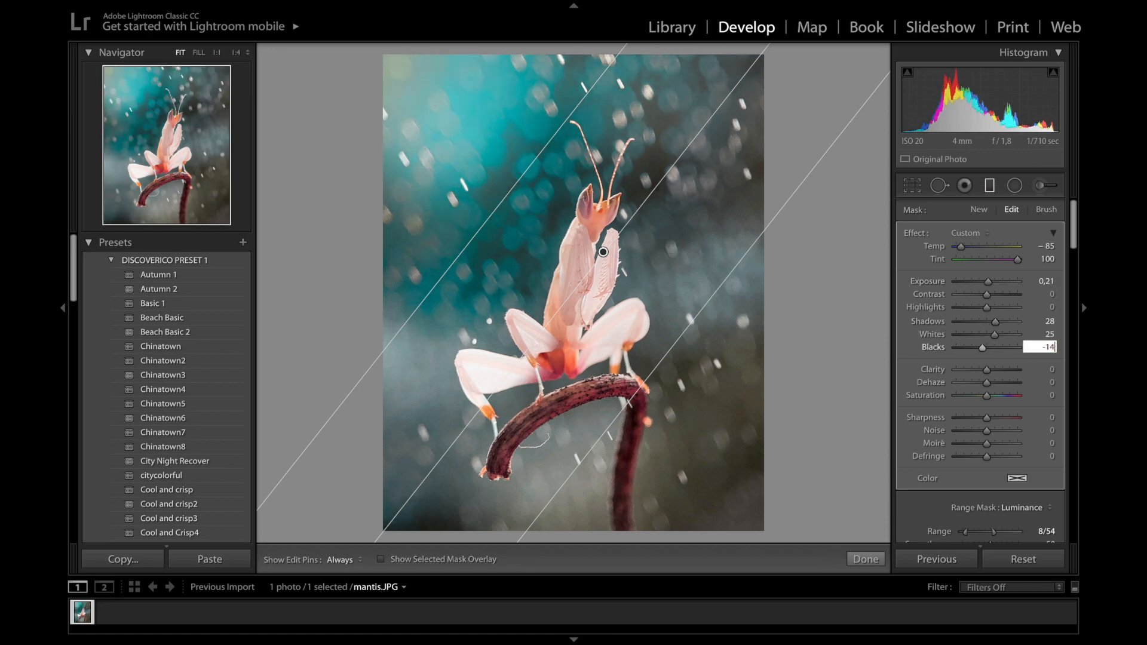
click(1046, 369)
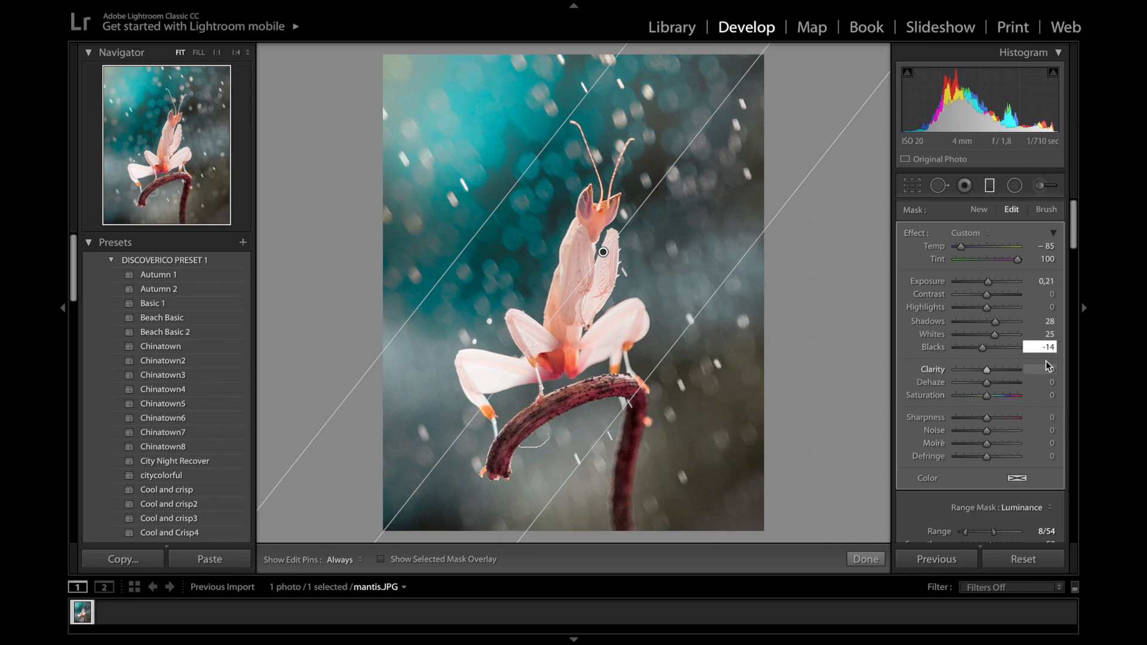
text(10022)
click(1049, 382)
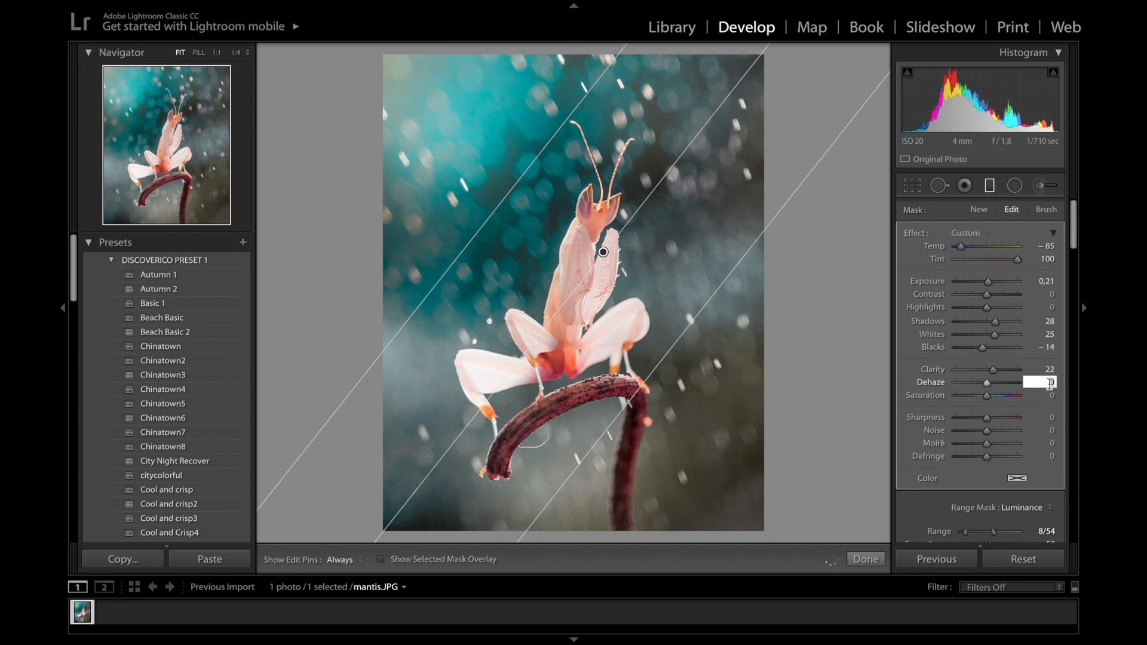
text(26)
key(Return)
drag(990, 397, 930, 400)
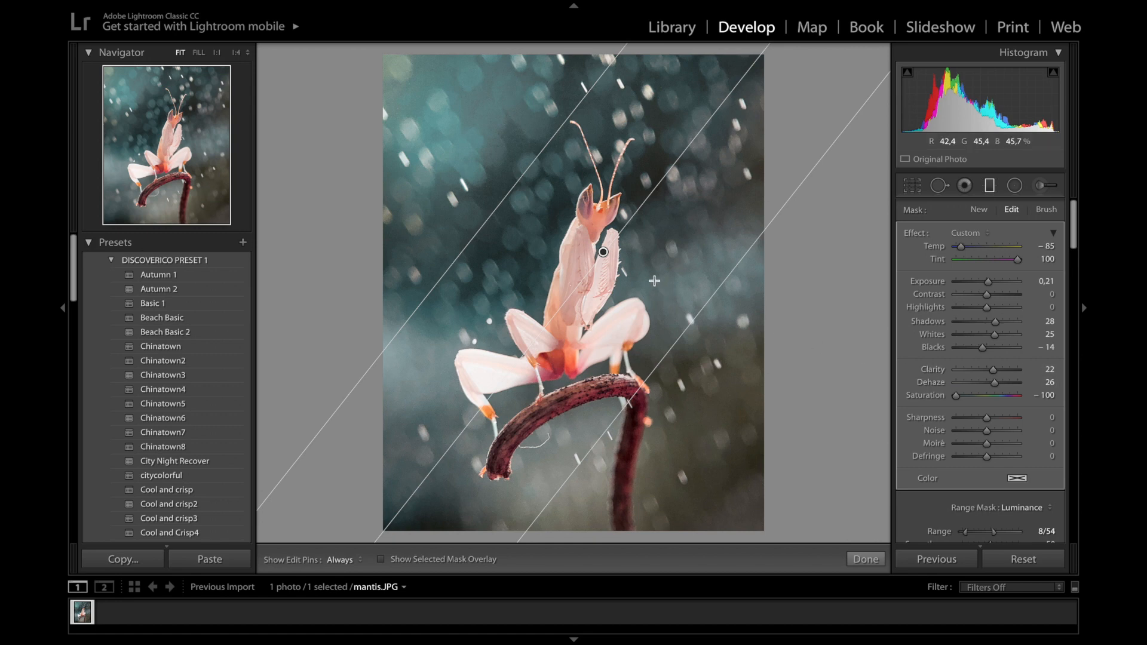
Duplicate the graduated filter and rotate the copy's gradient angle
right_click(604, 252)
click(630, 254)
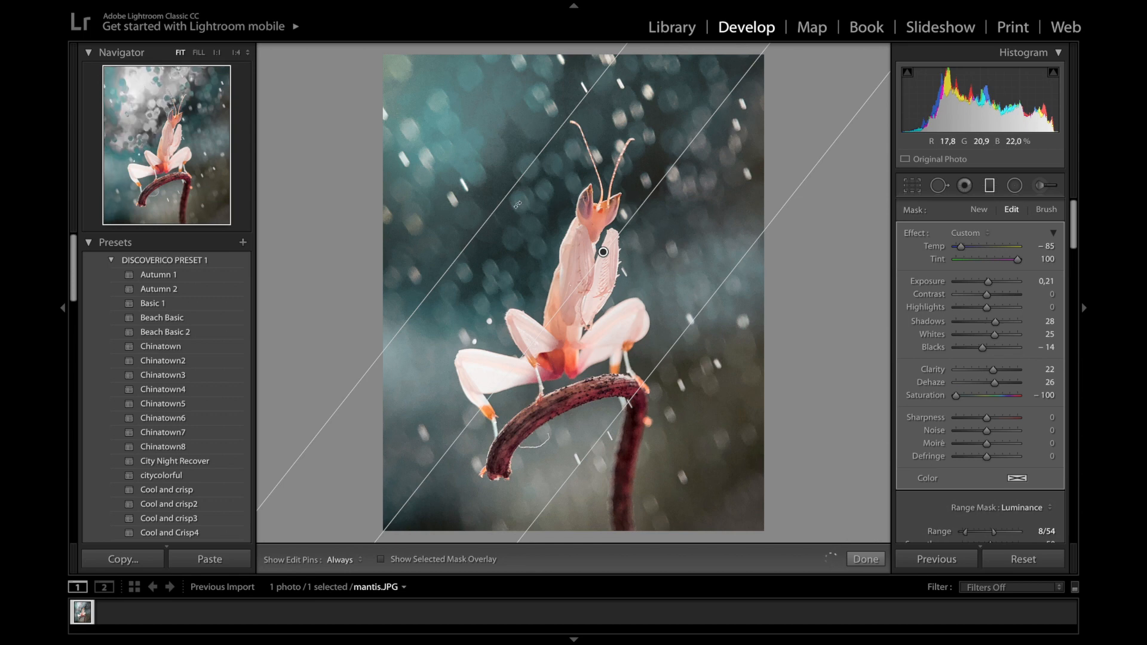
drag(644, 201, 530, 342)
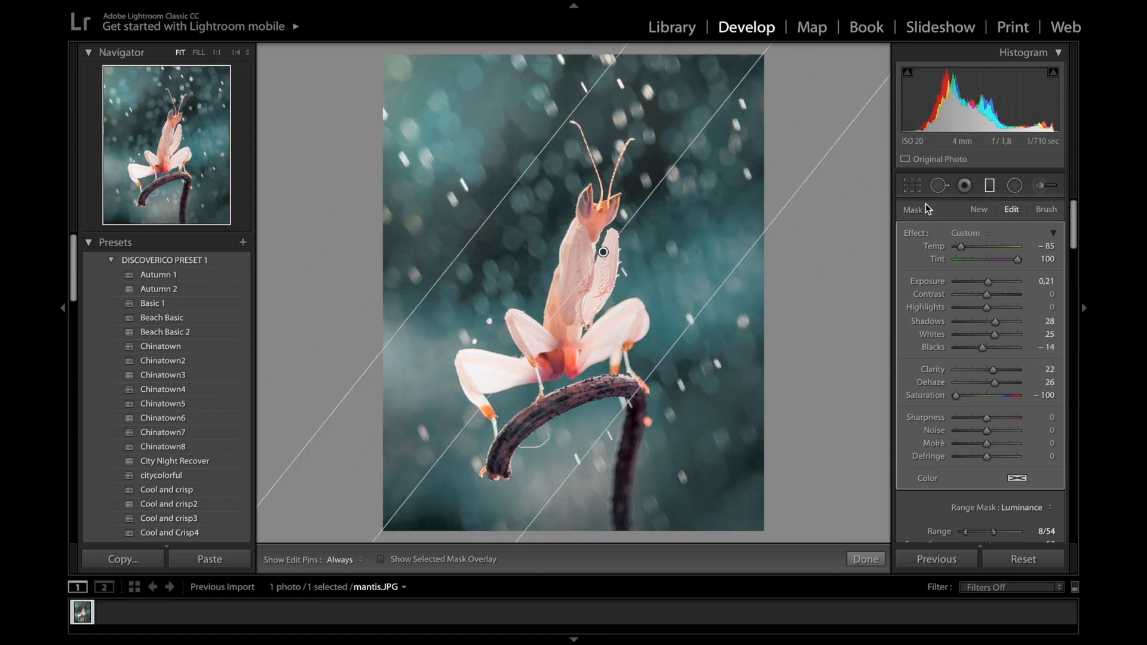
Give the copy Temp -66, Tint 44 and Exposure -1.30
click(1045, 245)
text(-66)
key(Tab)
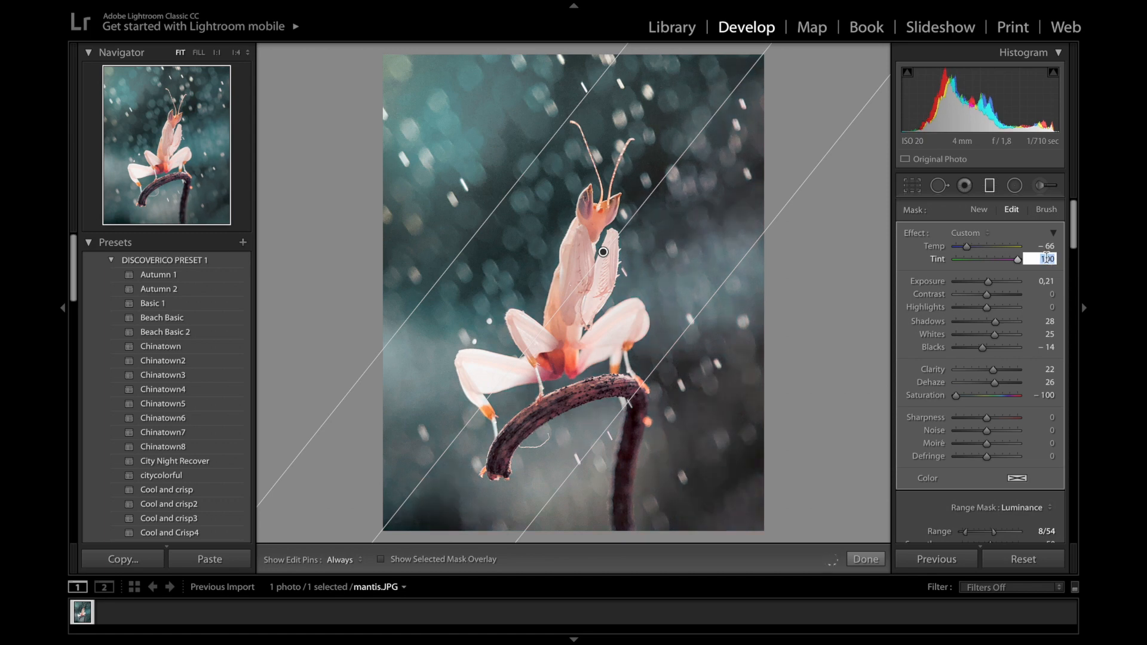
text(44)
key(Return)
click(1046, 281)
text(-1,3)
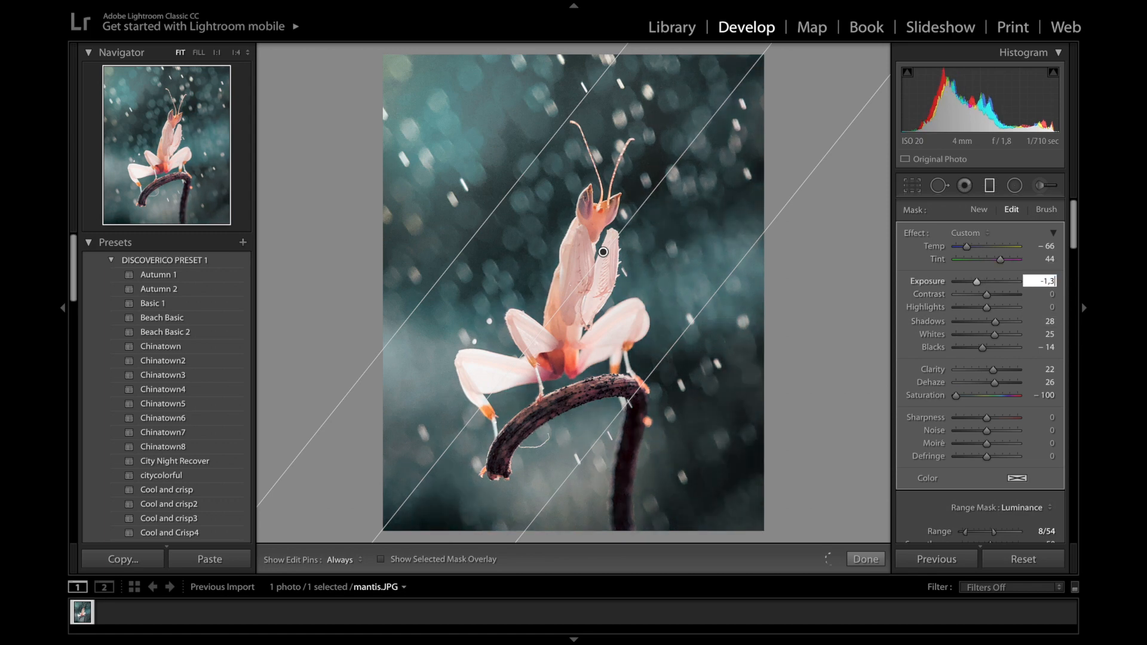
key(Return)
Set Highlights 33, Shadows 33, Whites 30, Blacks -17, Clarity 0, Dehaze 30, Saturation -79
click(1046, 307)
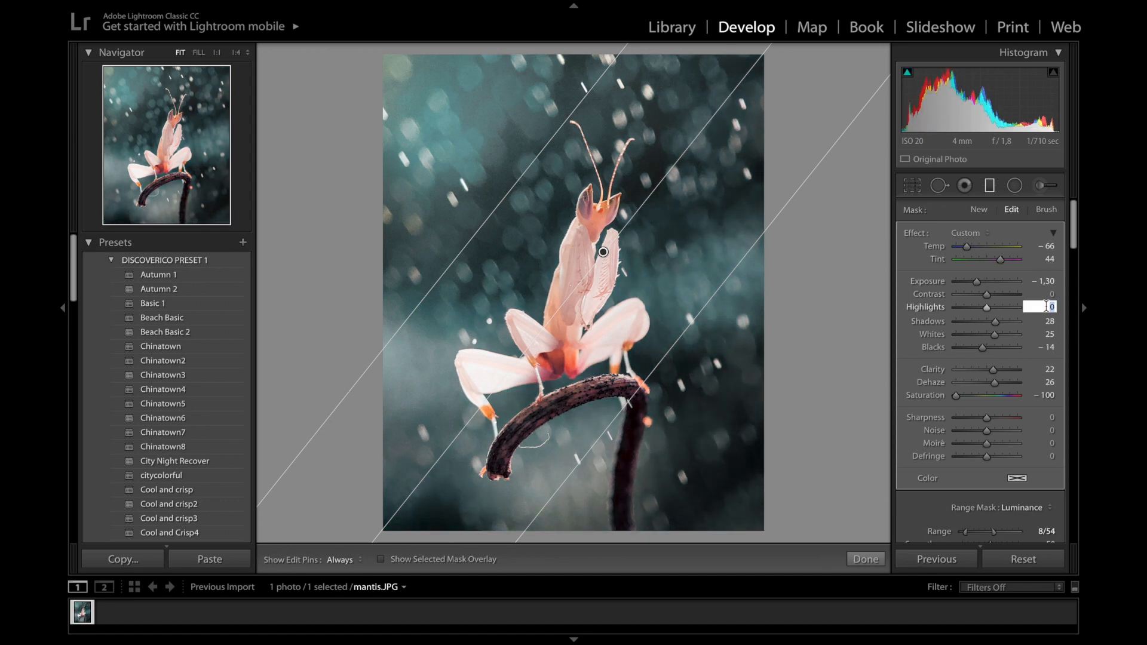
text(33)
key(Tab)
text(33)
key(Tab)
text(30)
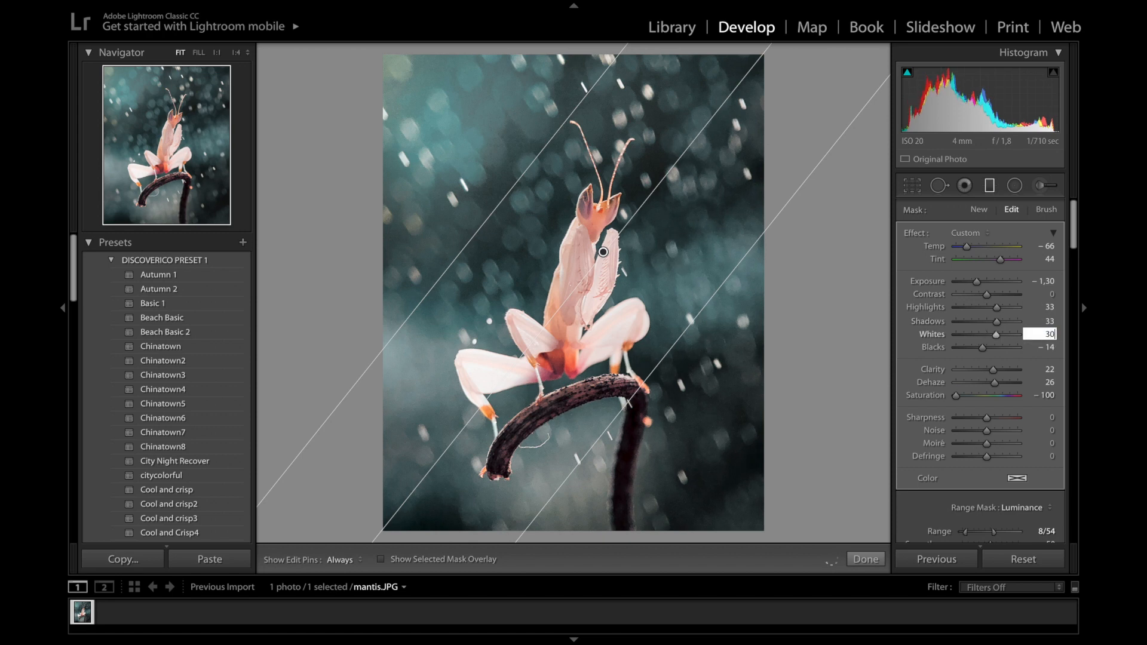
key(Tab)
text(-17)
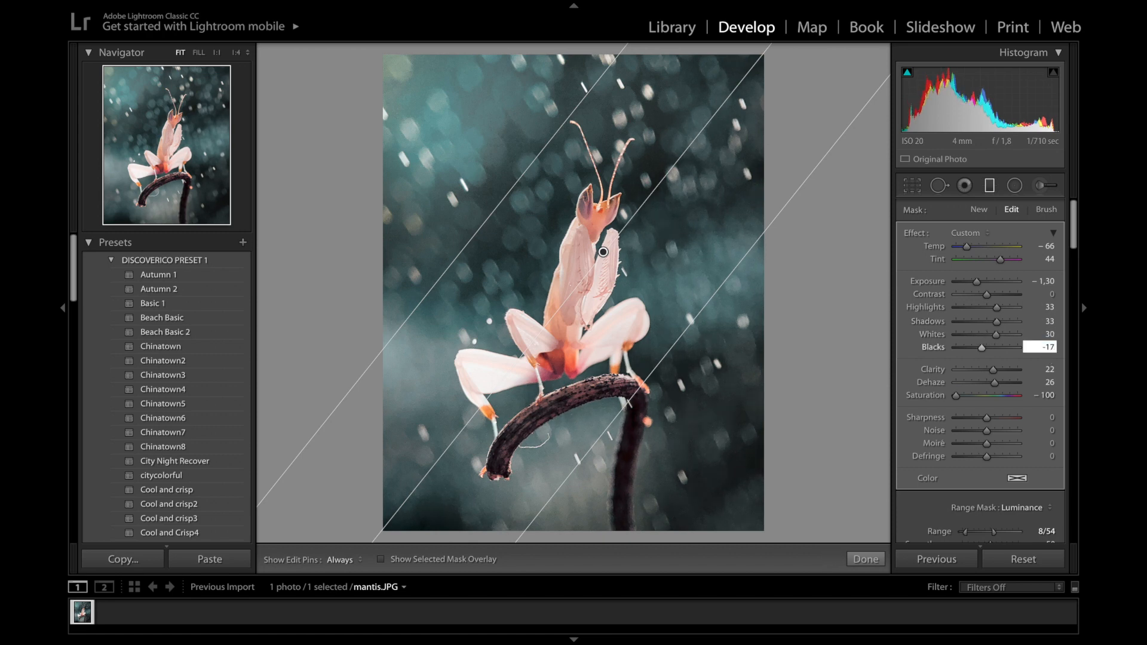
key(Tab)
key(Tab)
click(1048, 370)
text(0)
key(Tab)
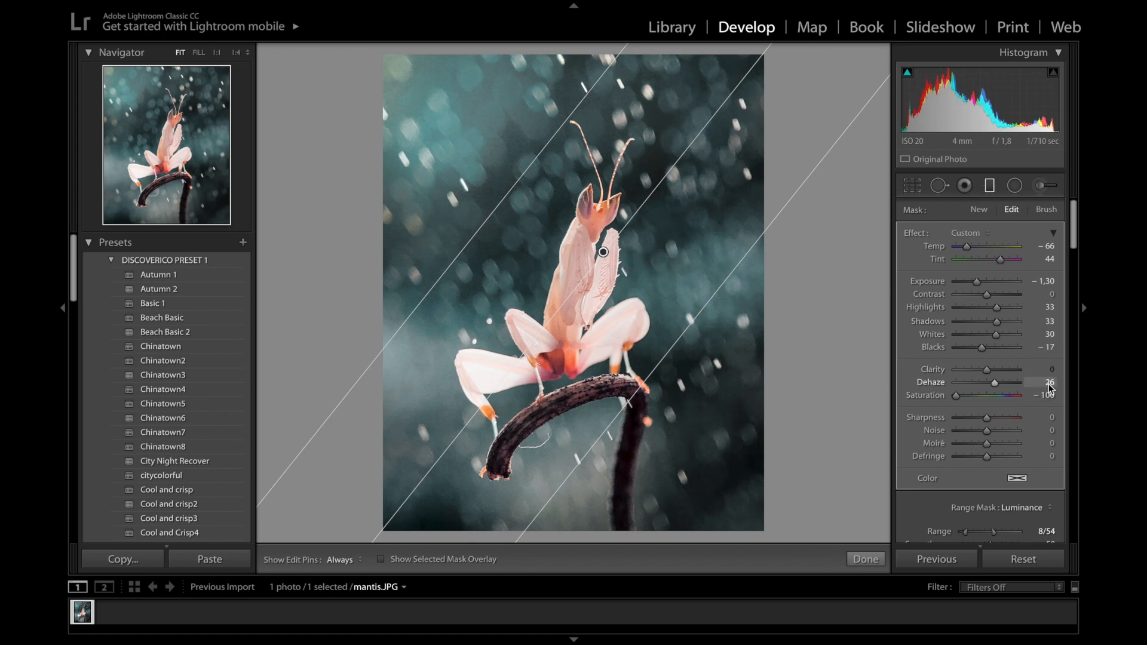
text(30)
key(Tab)
text(-79)
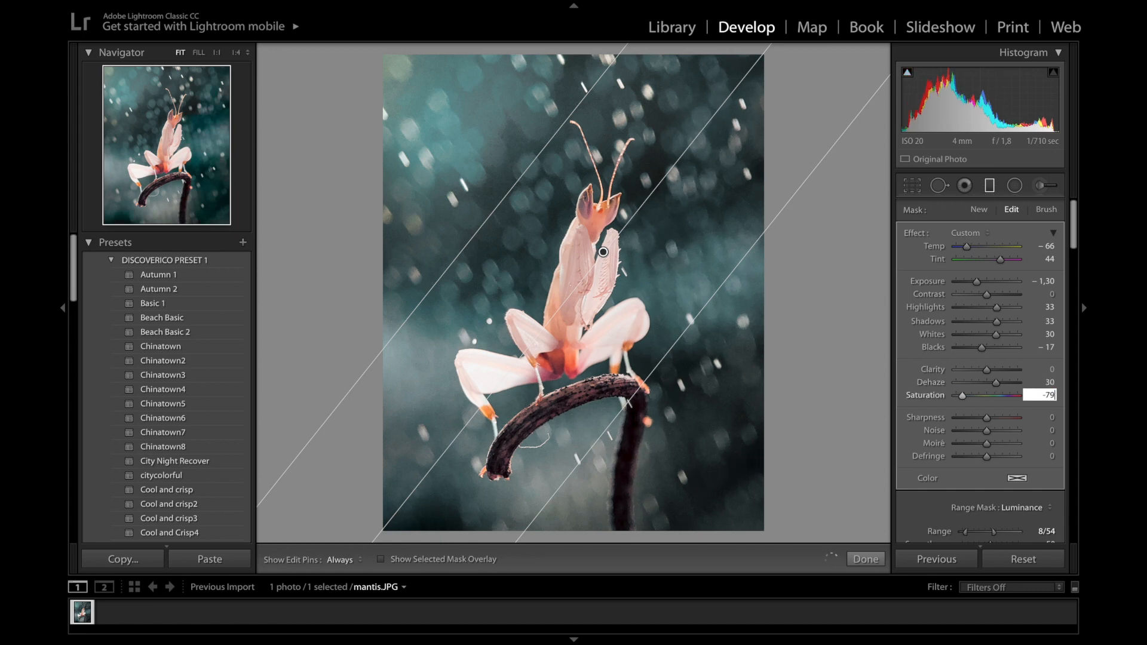
key(Return)
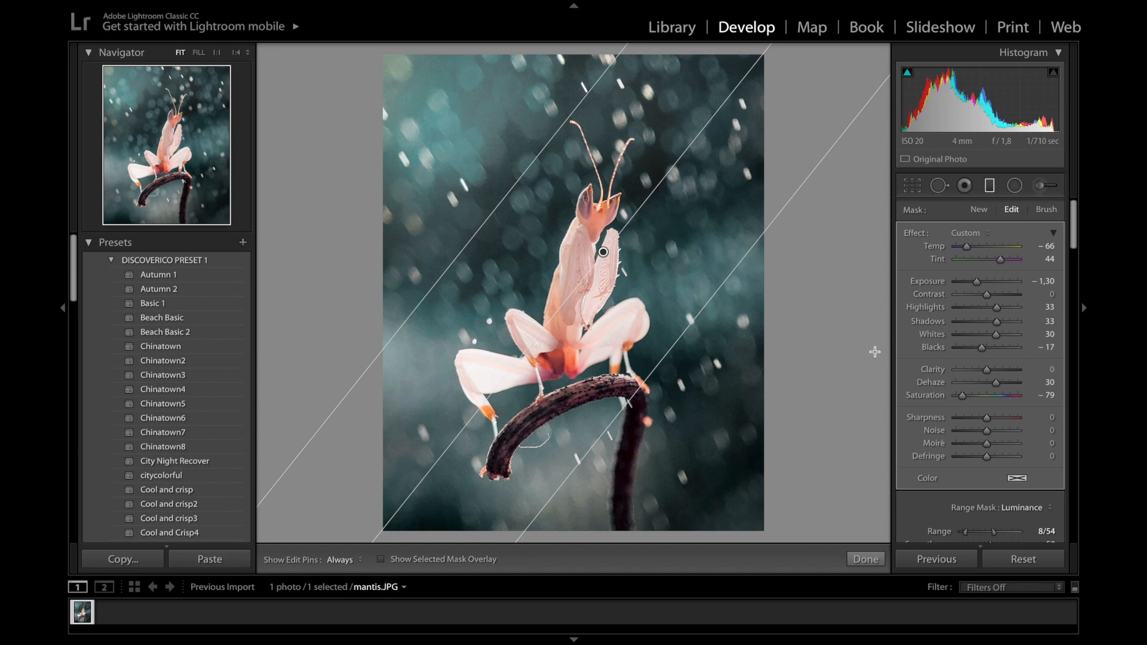
Draw a new graduated filter at the lower left, limited by a narrowed Luminance range mask
drag(464, 387, 513, 351)
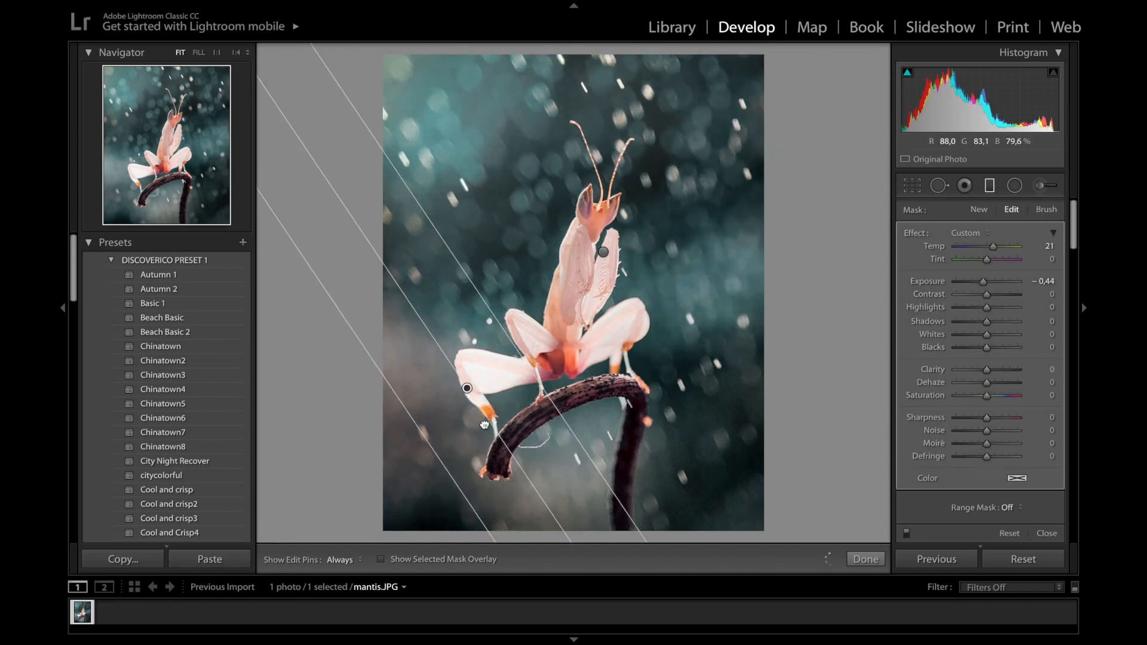
drag(464, 387, 480, 429)
scroll(990, 468, down, 3)
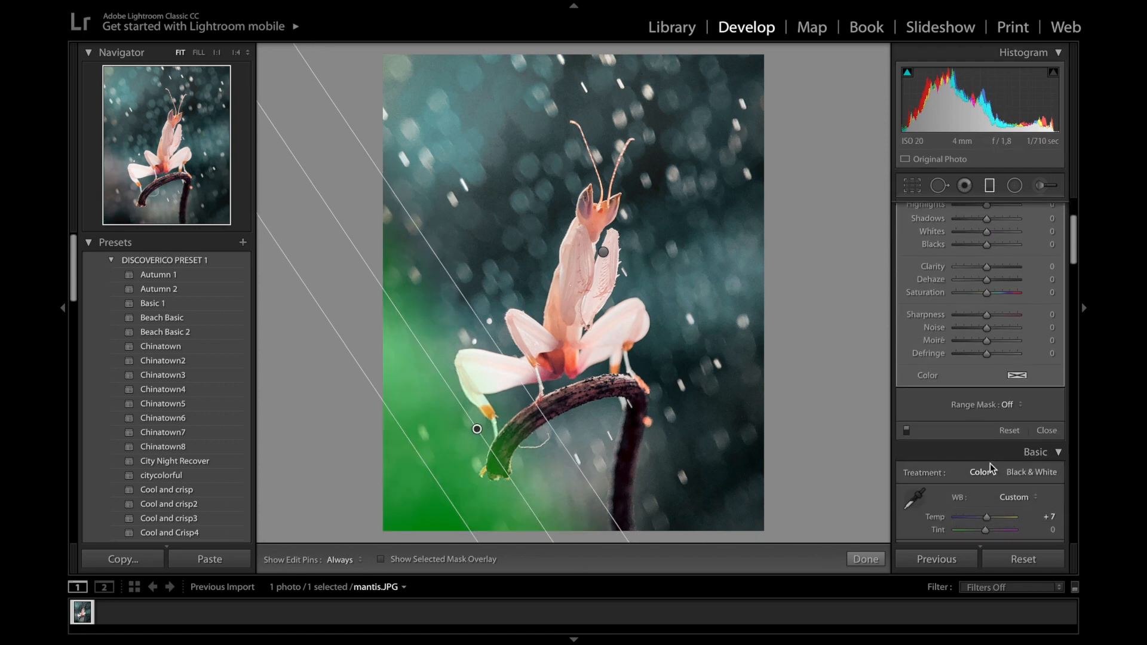
click(1014, 408)
click(1027, 425)
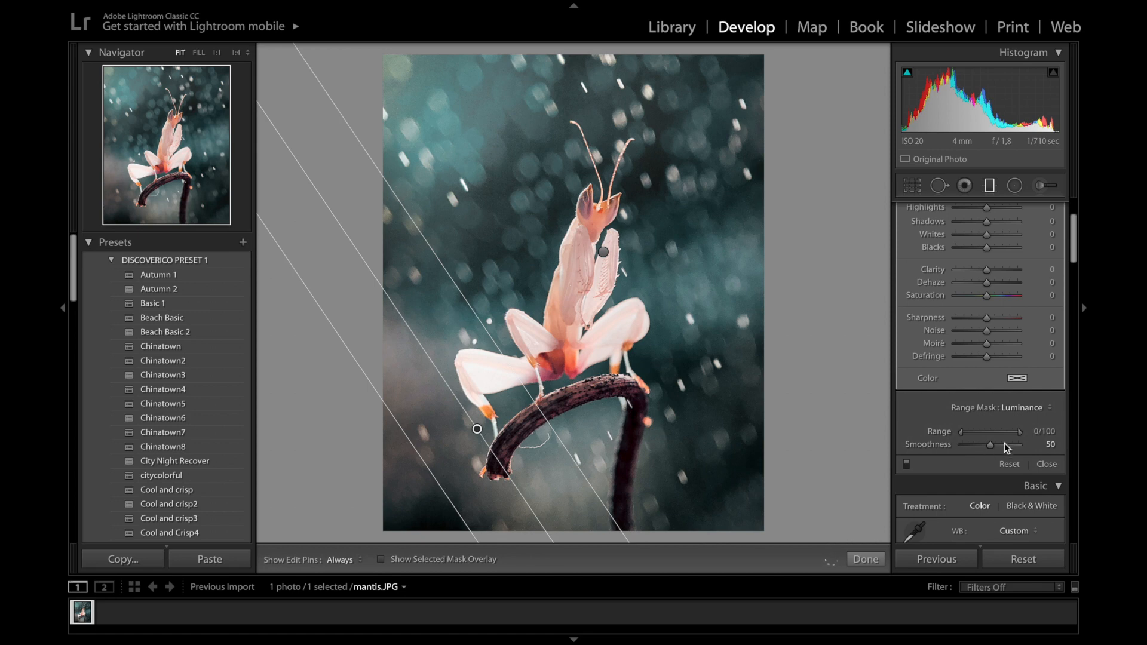
drag(1022, 433, 1002, 438)
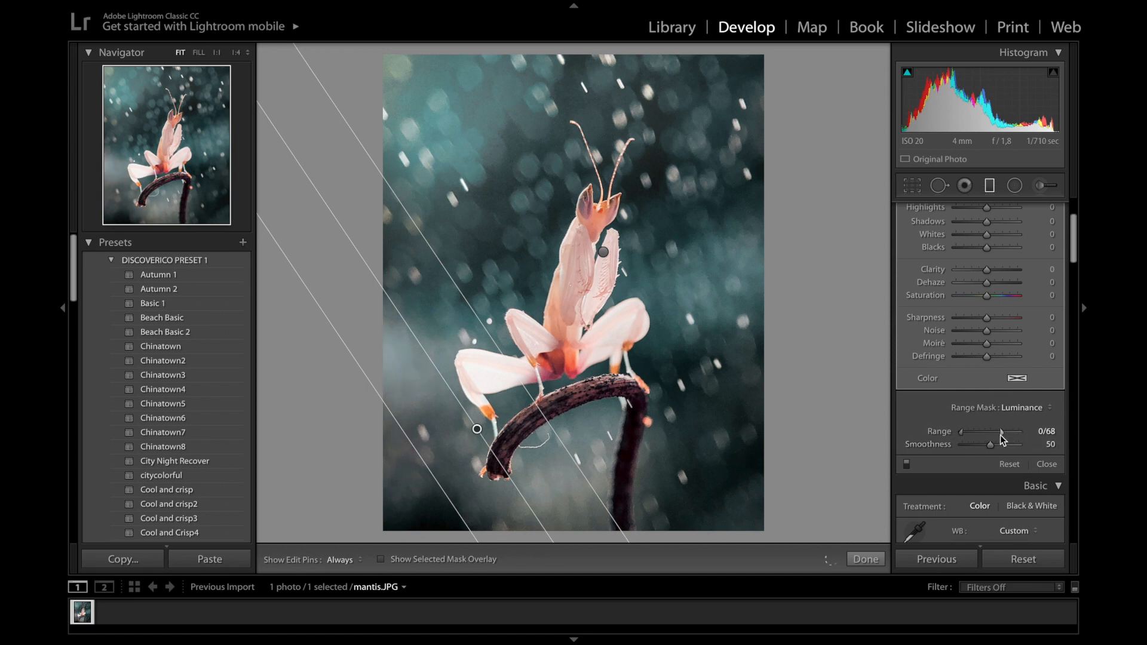
scroll(1002, 436, up, 3)
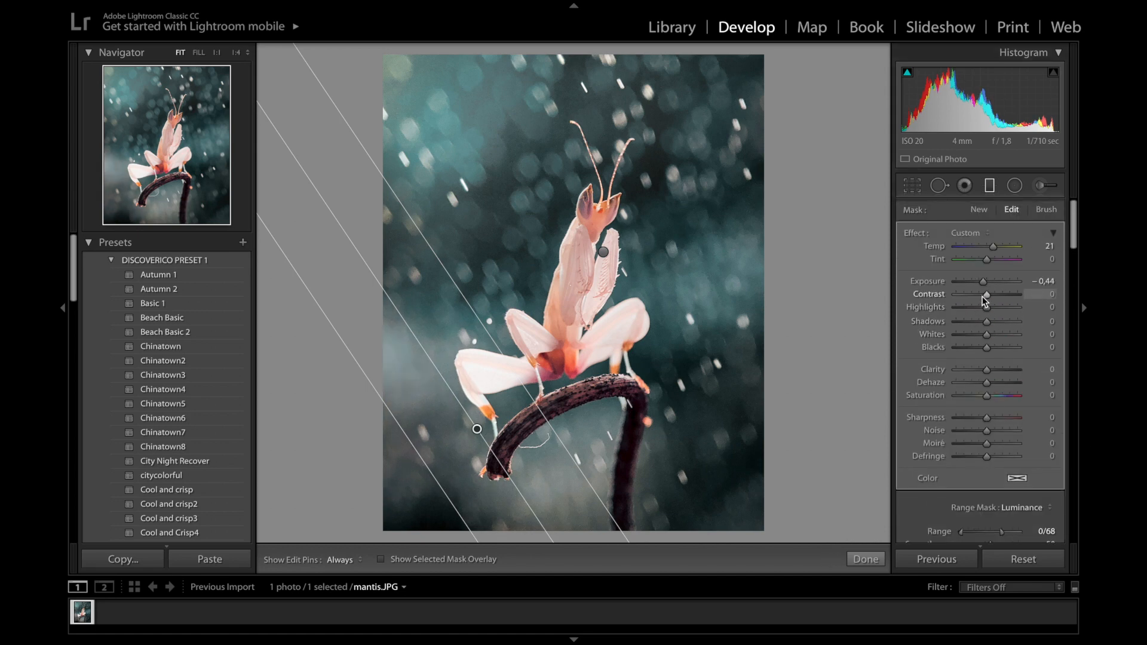
Darken it to Exposure -1.47, Highlights 25, Shadows -20, and reset Temp to neutral
drag(981, 284, 994, 307)
drag(987, 321, 983, 382)
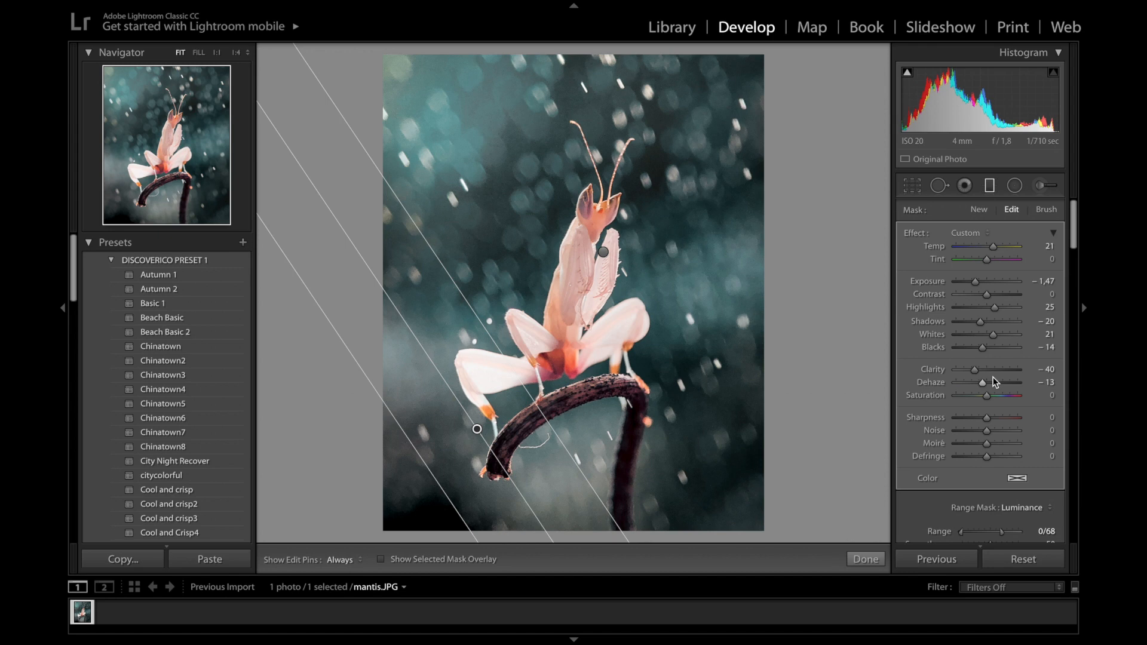
double_click(994, 245)
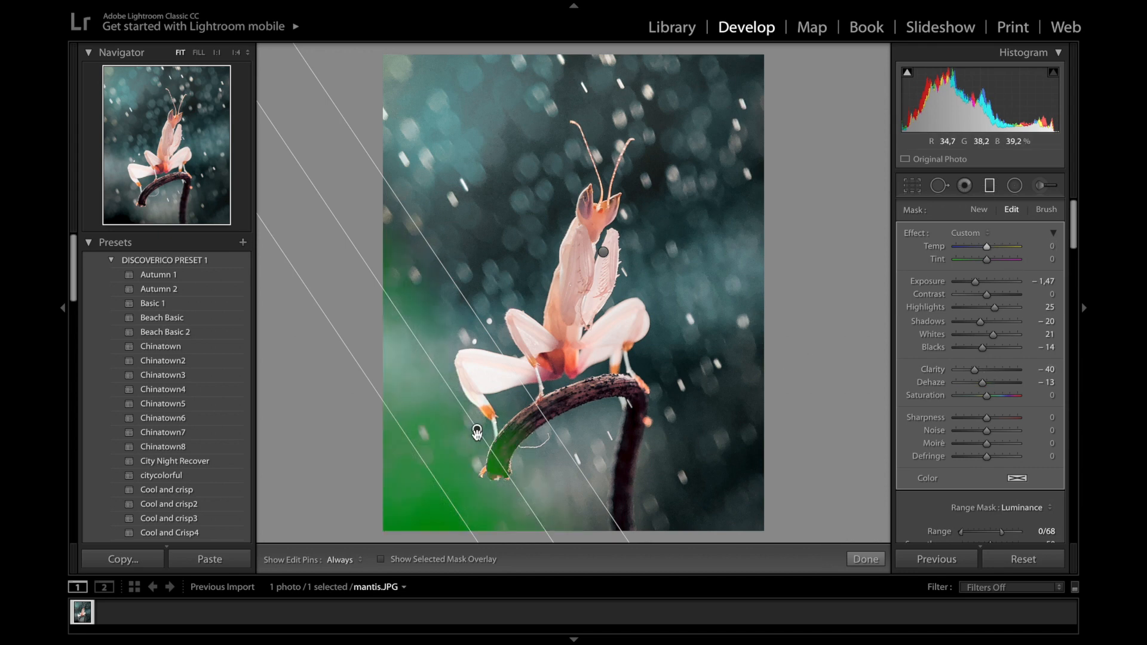
Duplicate the lower-left filter and move and angle the copy to mirror it at lower right
right_click(477, 432)
click(507, 443)
drag(603, 449, 654, 487)
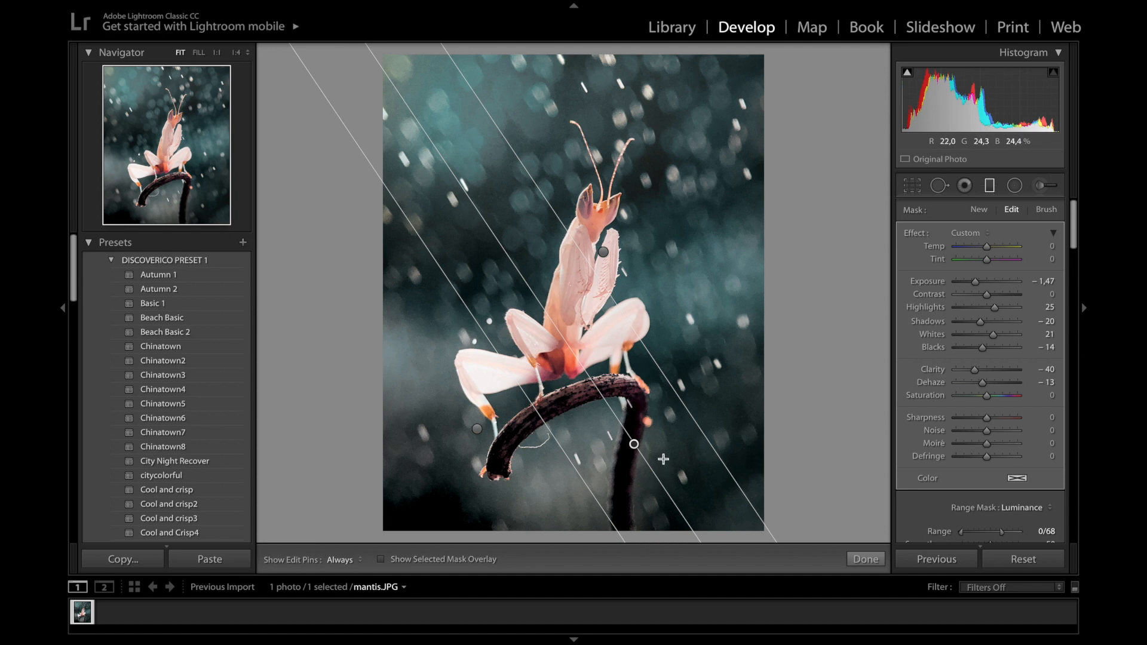
drag(621, 419, 603, 484)
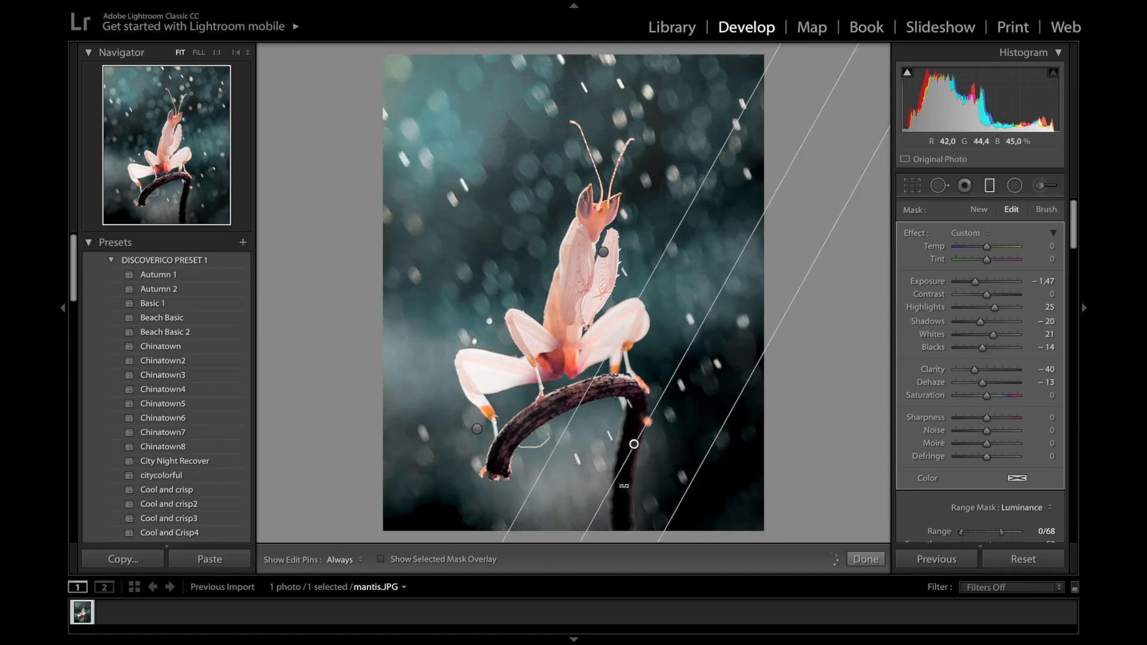
drag(635, 448, 666, 436)
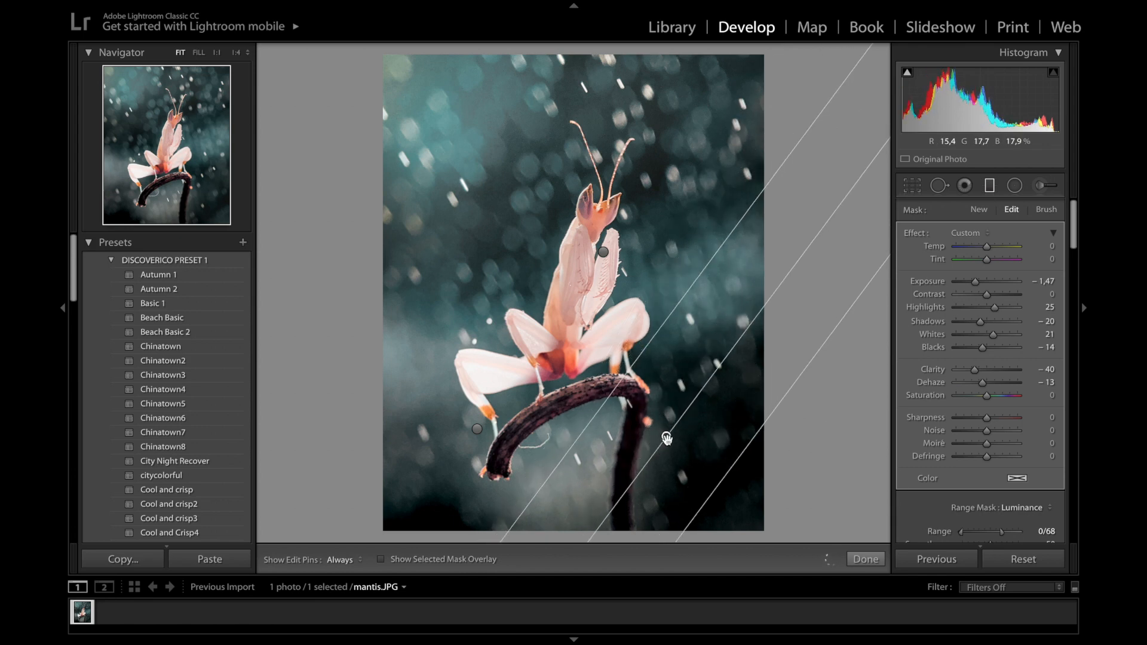
Tweak the copy's range, Exposure -0.62, Shadows 0, Blacks 12, Dehaze 0, then finish with Done
scroll(995, 475, down, 2)
drag(1002, 471, 1012, 472)
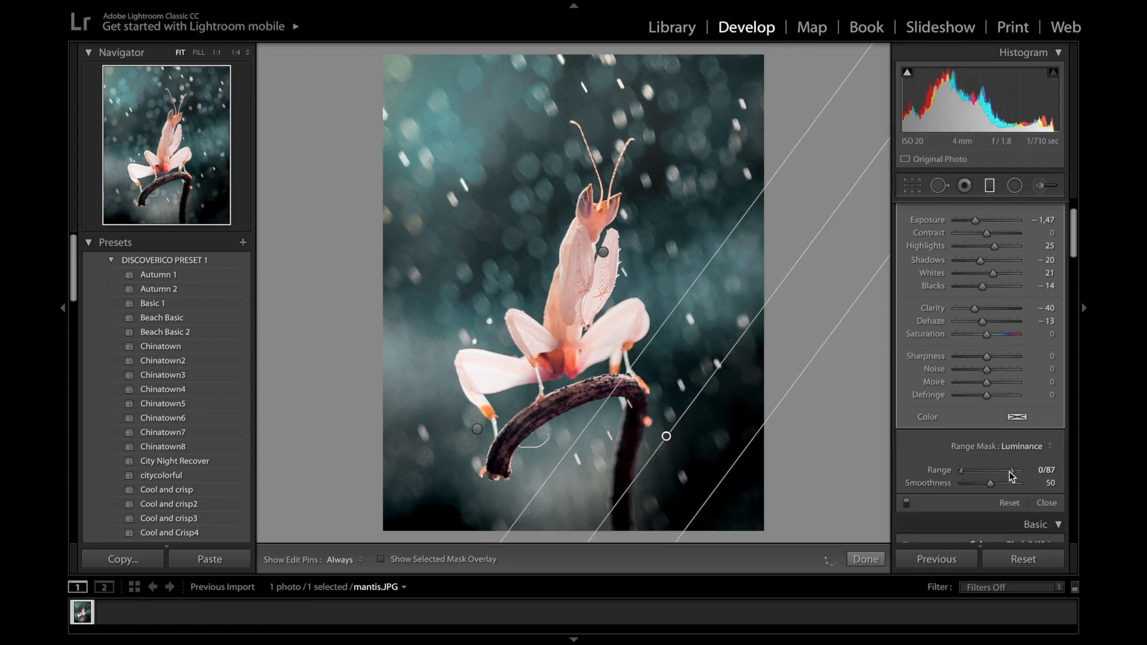
scroll(1011, 470, up, 3)
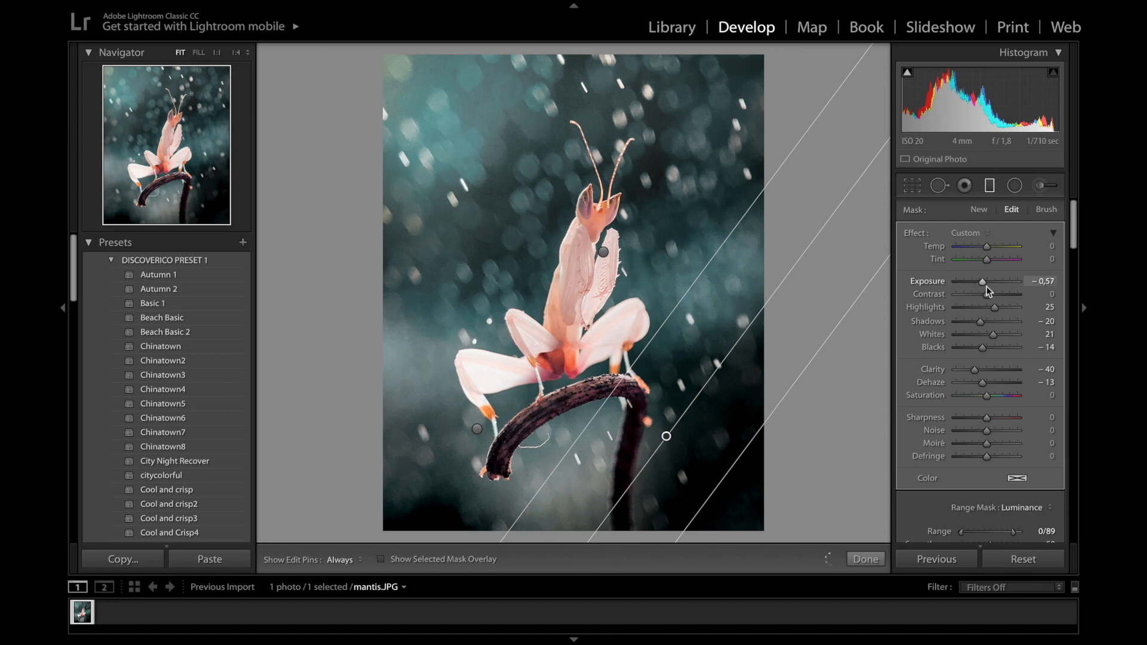
drag(987, 286, 993, 308)
double_click(982, 321)
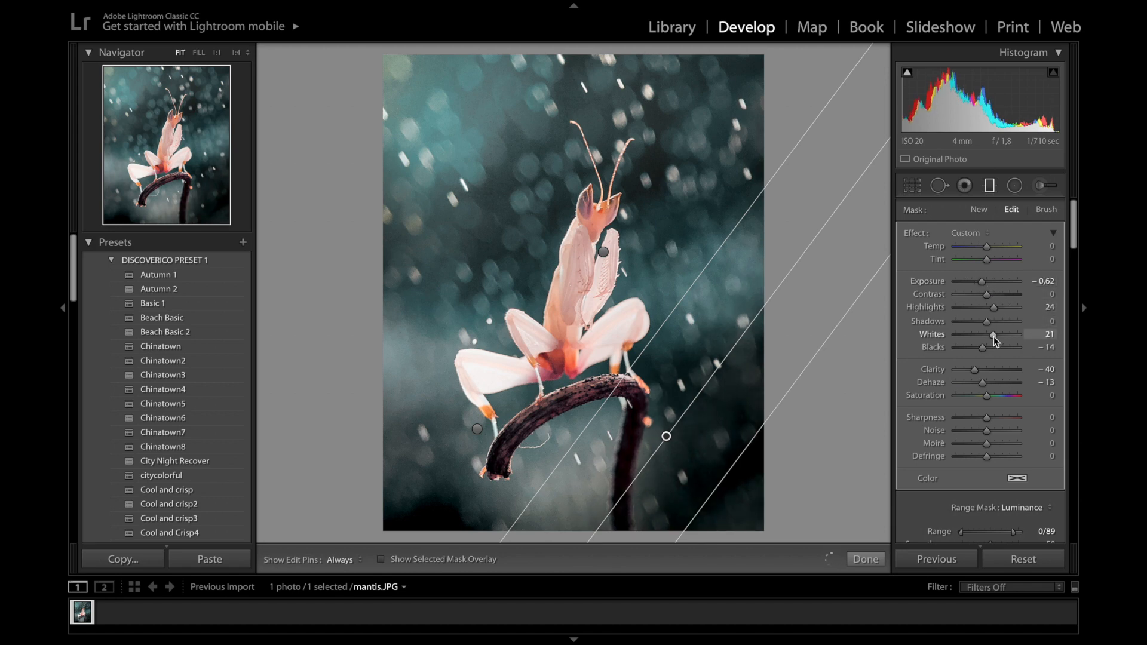
drag(983, 348, 983, 377)
double_click(989, 380)
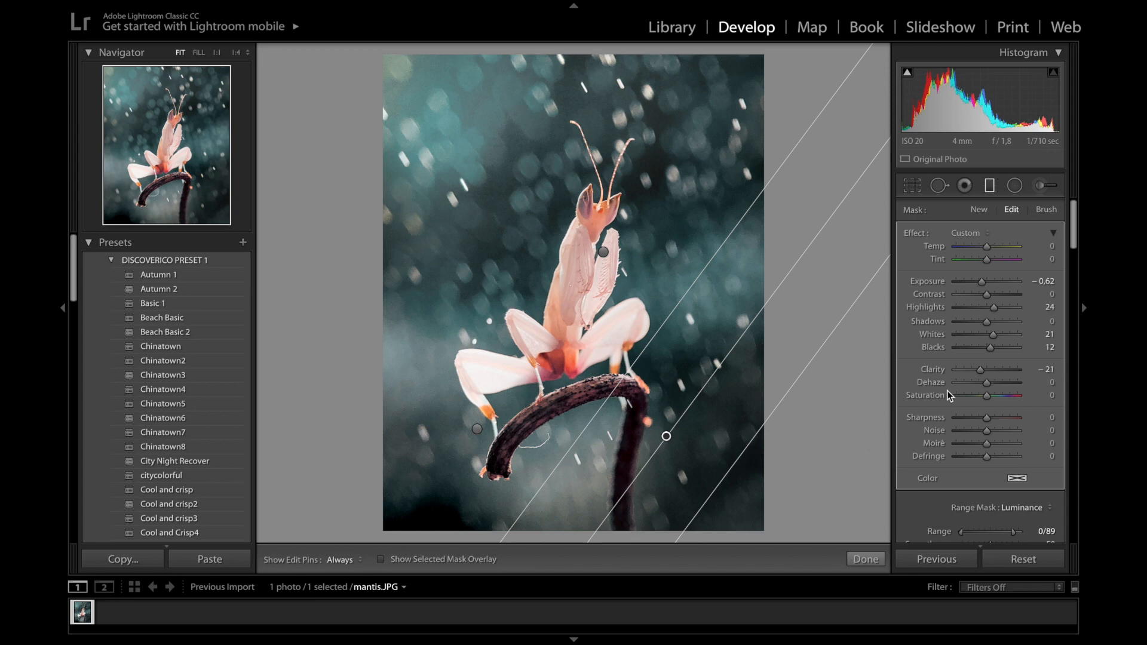
click(866, 558)
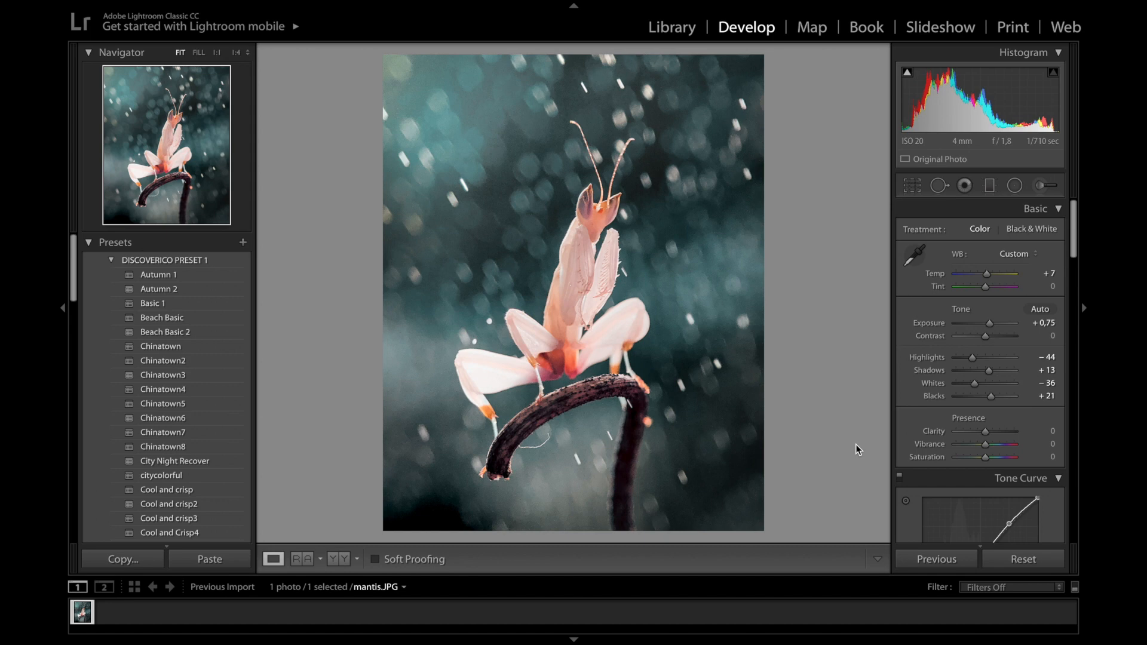
Show mantis.JPG in the left-right Before/After view, zoom to 1:1, then back to Fit
key(y)
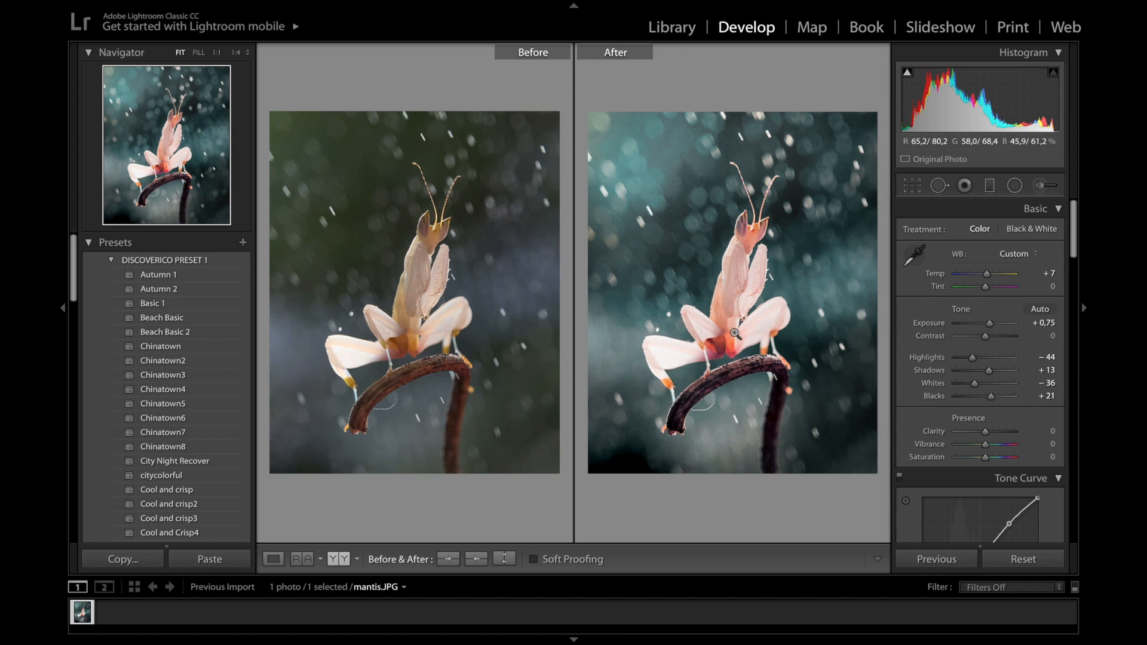
click(688, 205)
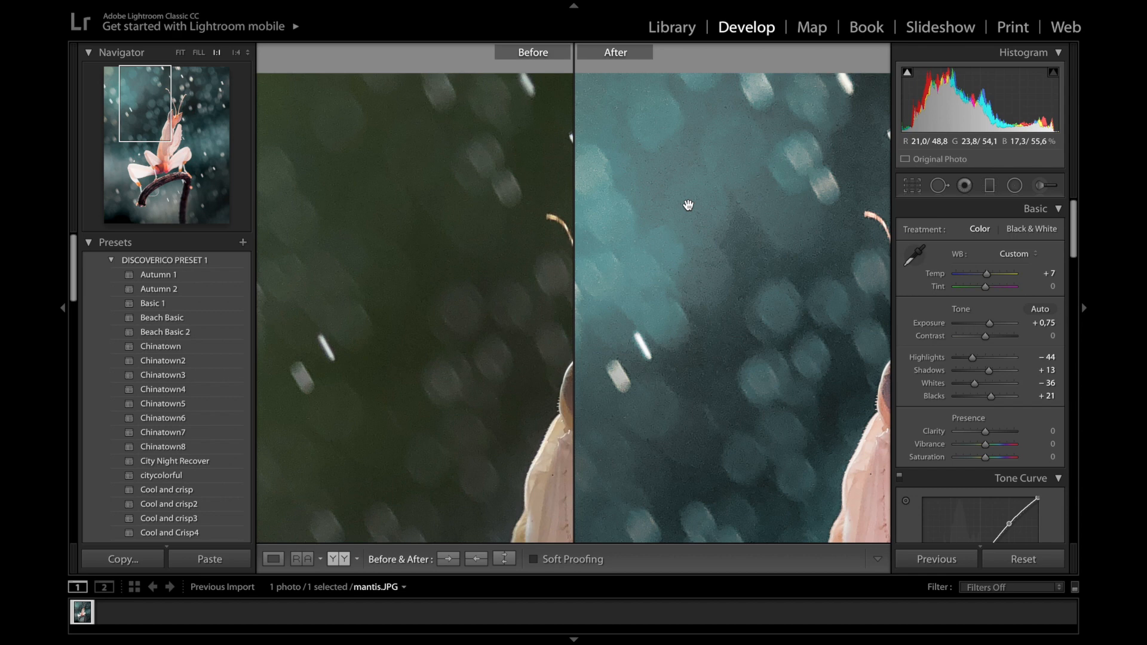
click(738, 258)
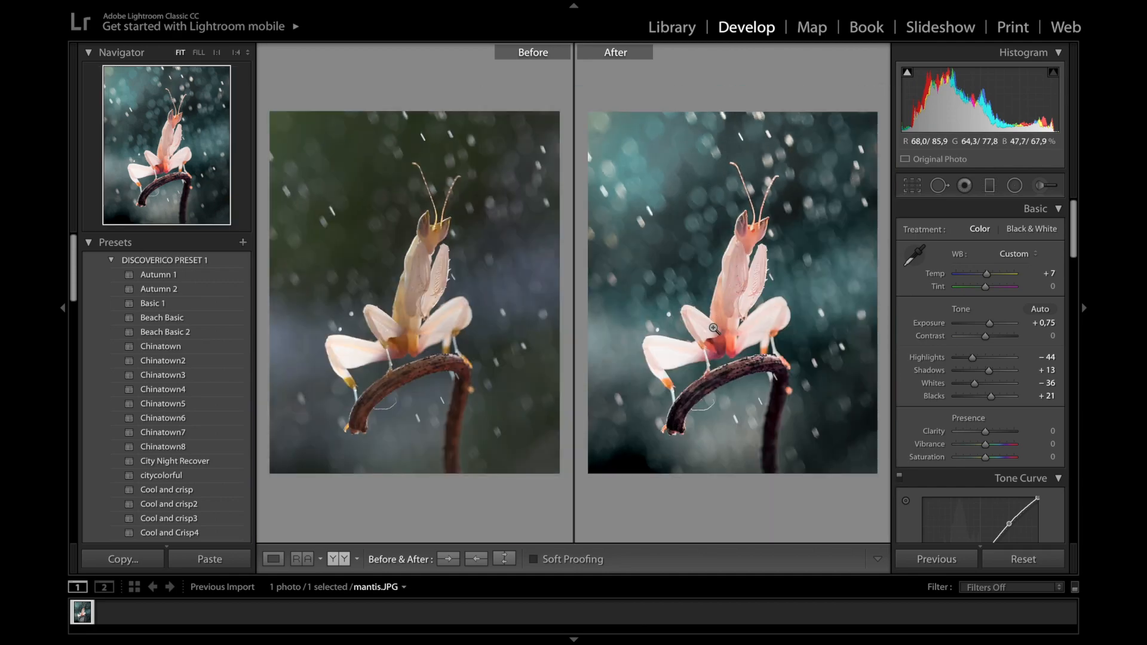